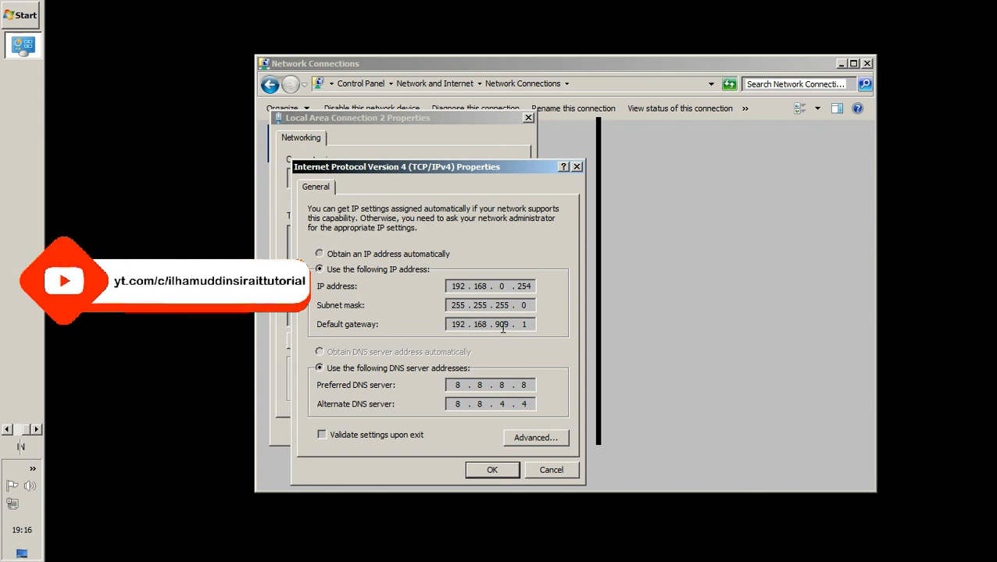
- Finish the static IPv4 entry (192.168.0.254, gateway 192.168.0.1, DNS 8.8.8.8/8.8.4.4) and apply it
{"action": "type", "text": "0"}
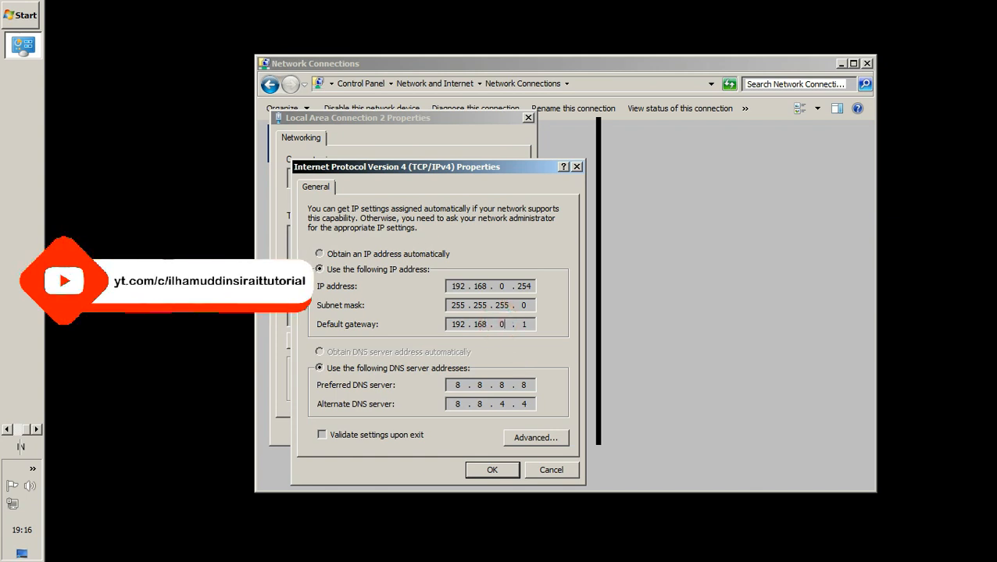
{"action": "left_click", "coordinate": [500, 470]}
{"action": "left_click", "coordinate": [442, 430]}
- Load the router admin page at 192.168.0.1 in Firefox and resize the browser window
{"action": "left_click", "coordinate": [867, 63]}
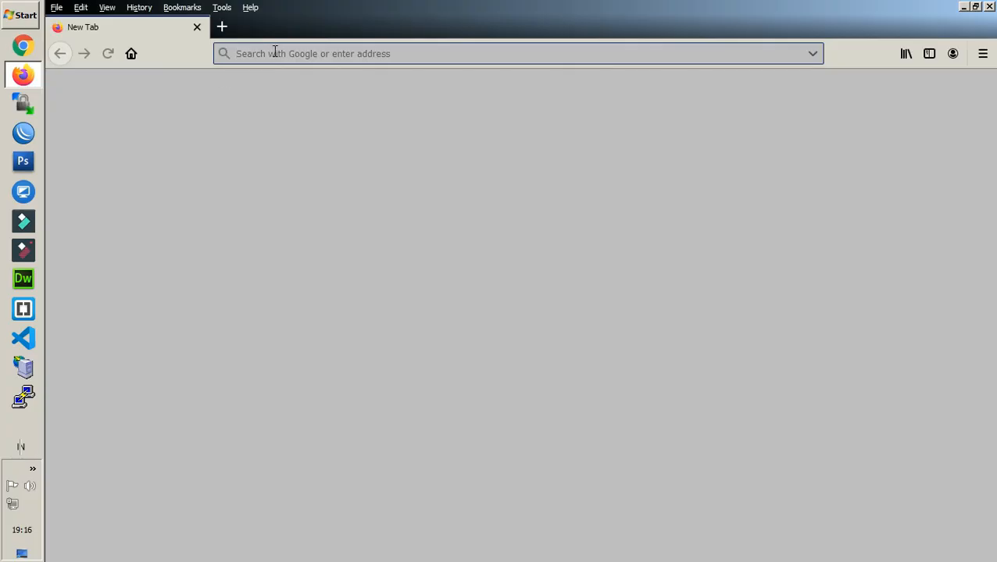
{"action": "left_click", "coordinate": [274, 51]}
{"action": "type", "text": "192.168.0.1/"}
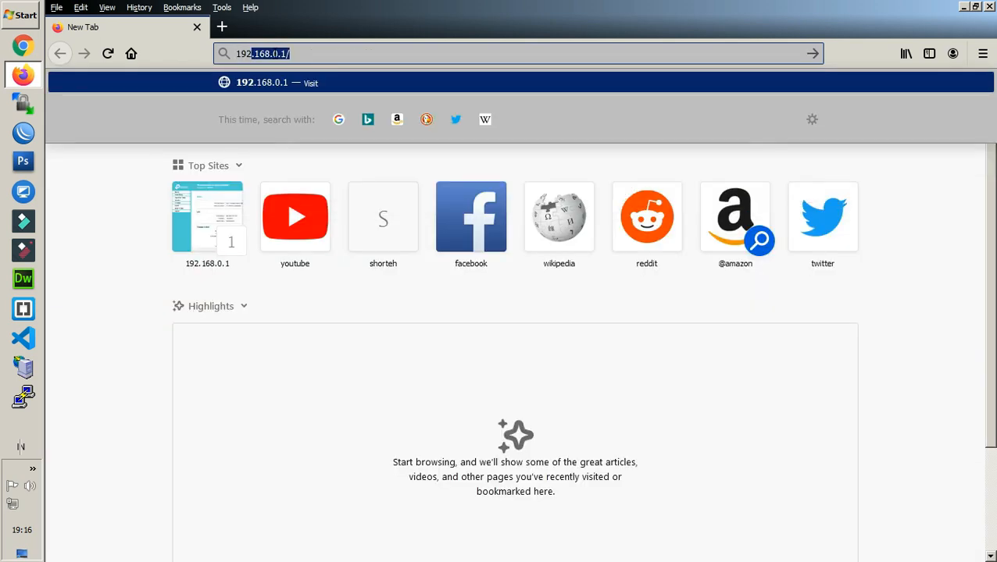
{"action": "key", "text": "Return"}
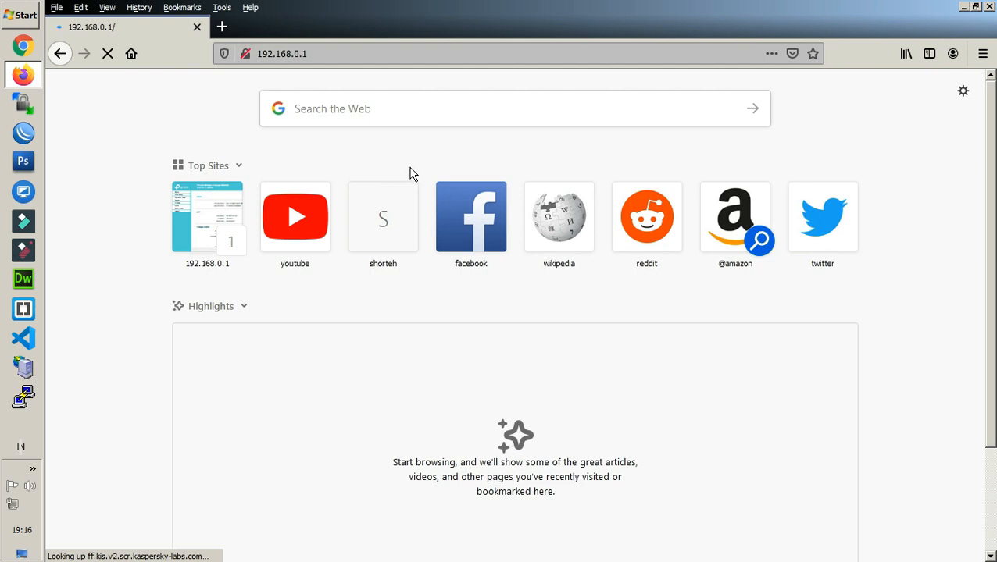
{"action": "left_click_drag", "start_coordinate": [438, 14], "coordinate": [468, 27]}
- Log in to the TL-WR840N with the administrator username and password
{"action": "left_click", "coordinate": [474, 303]}
{"action": "type", "text": "adm"}
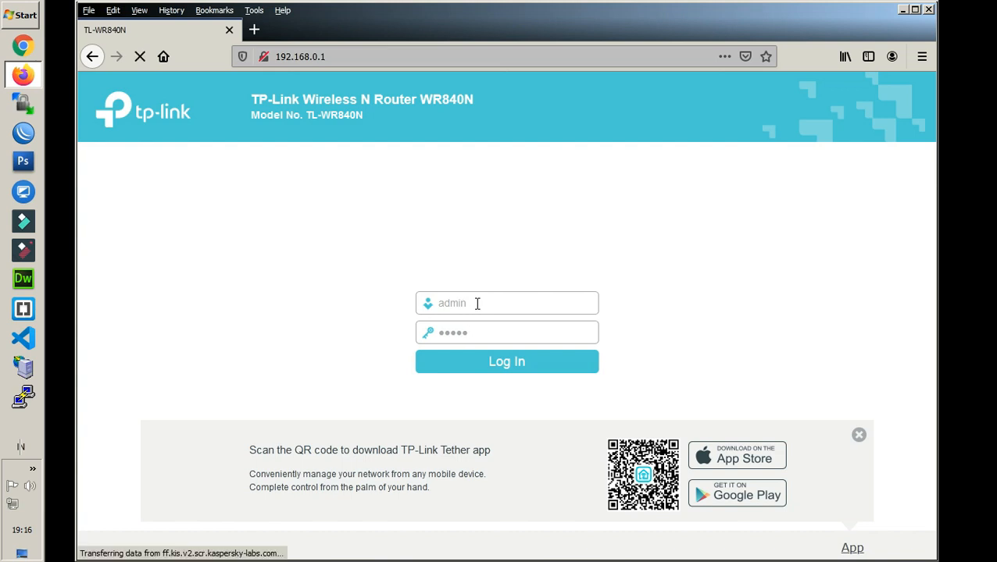
{"action": "left_click", "coordinate": [591, 365]}
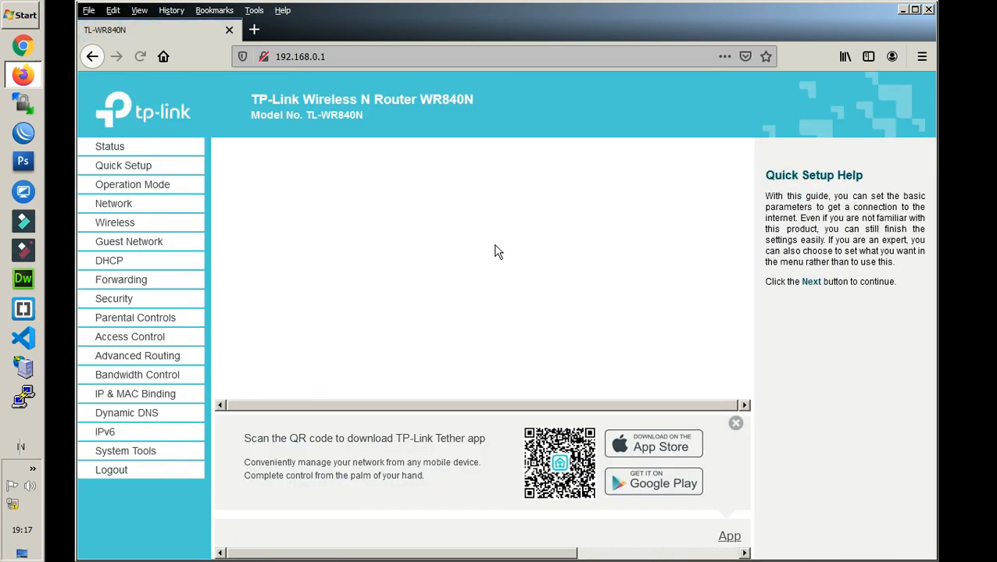
- Set Operation Mode to WISP, save, and confirm the router reboot
{"action": "left_click", "coordinate": [141, 192]}
{"action": "left_click", "coordinate": [295, 260]}
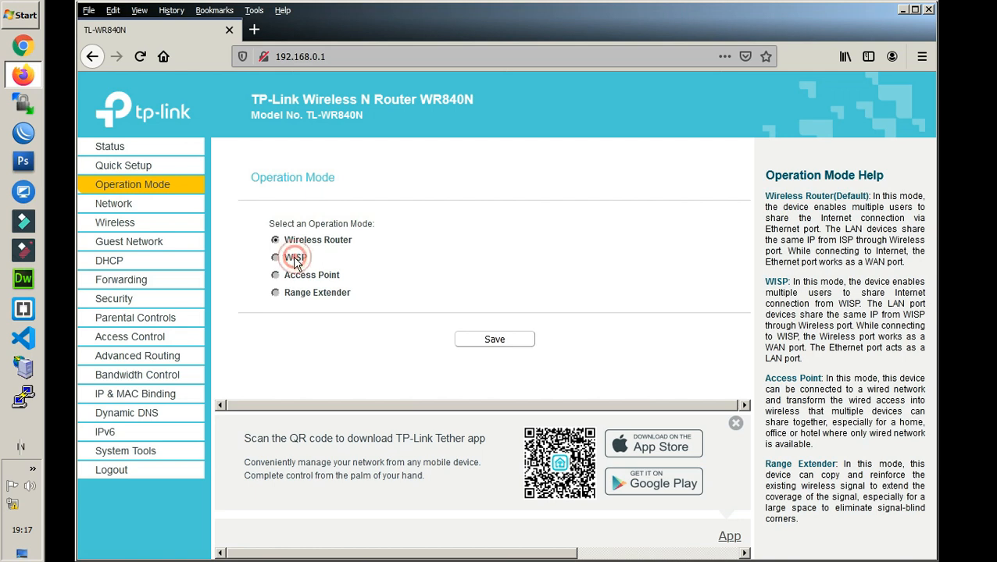
{"action": "left_click", "coordinate": [275, 258]}
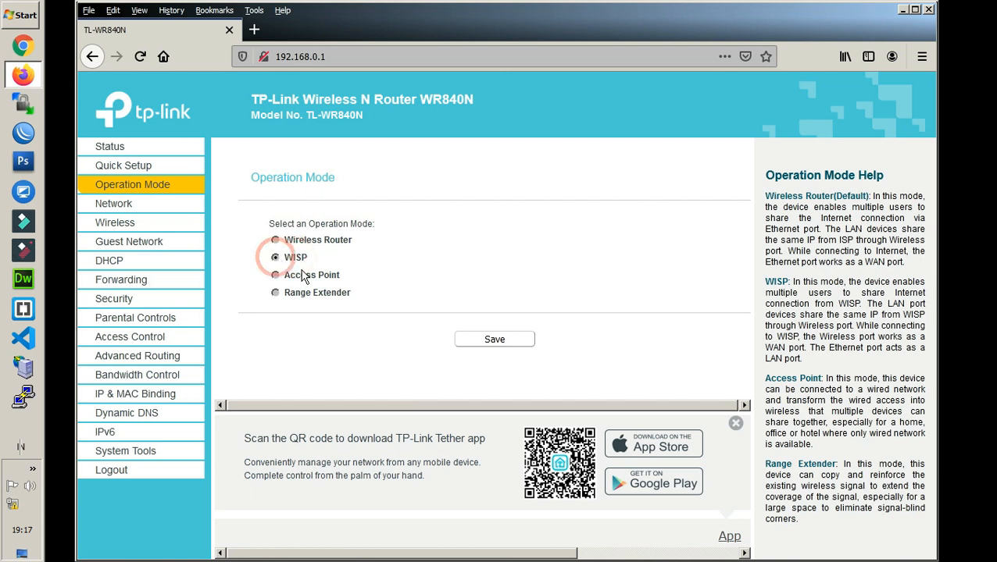
{"action": "left_click", "coordinate": [494, 341]}
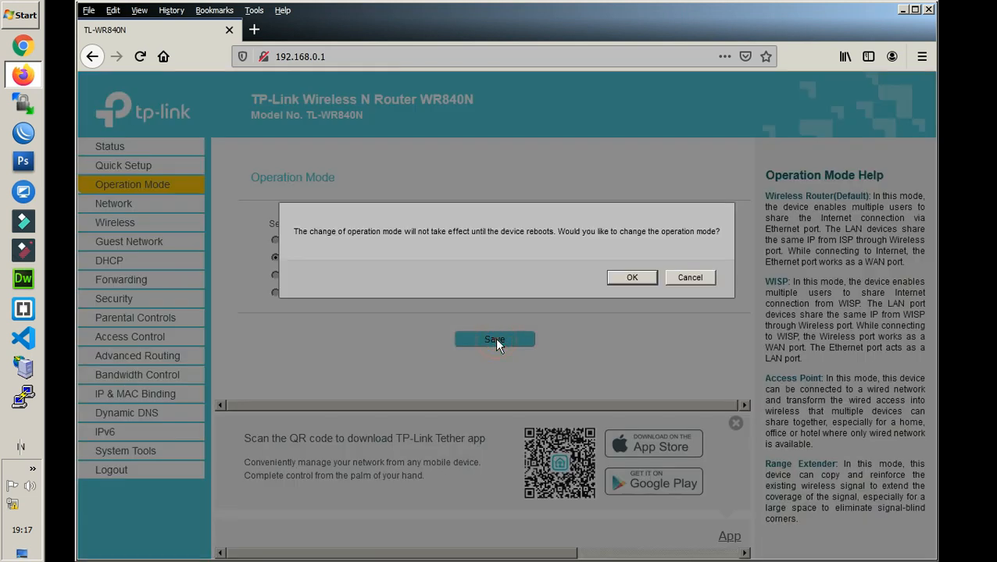
{"action": "left_click", "coordinate": [624, 277]}
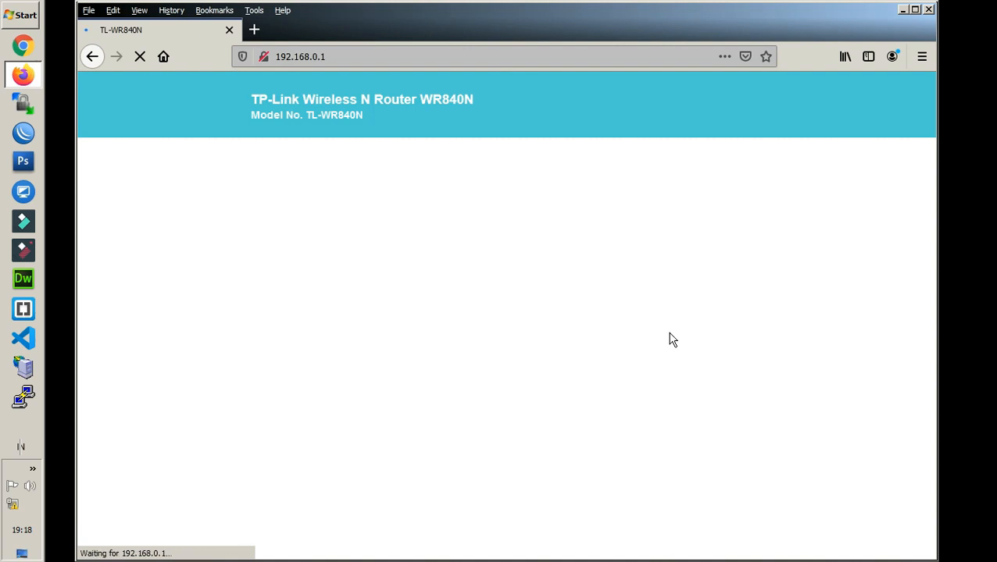
- Review the Wireless and Guest Network pages, keep DHCP Server on Enable, and go to WAN settings
{"action": "left_click", "coordinate": [928, 440]}
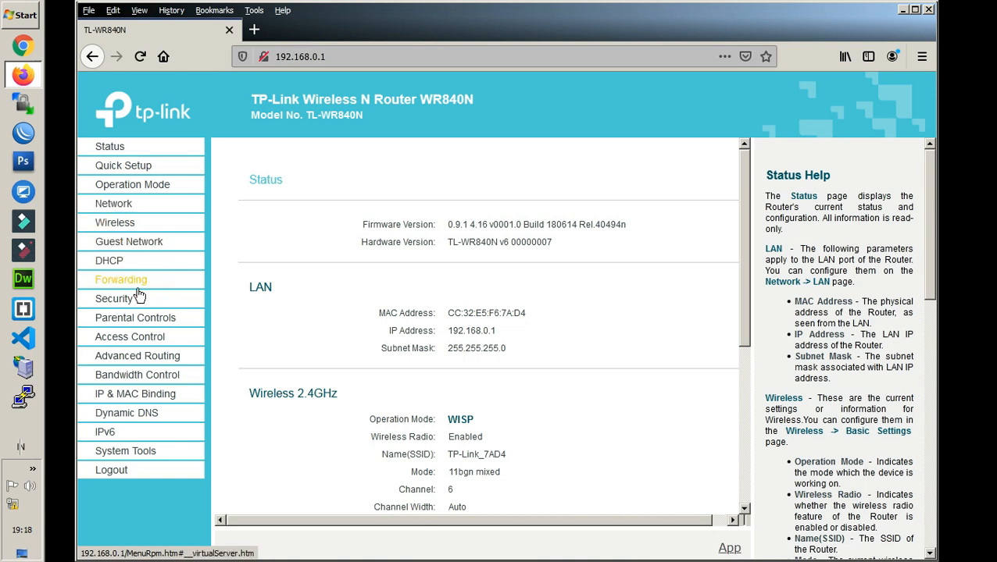
{"action": "left_click", "coordinate": [121, 224]}
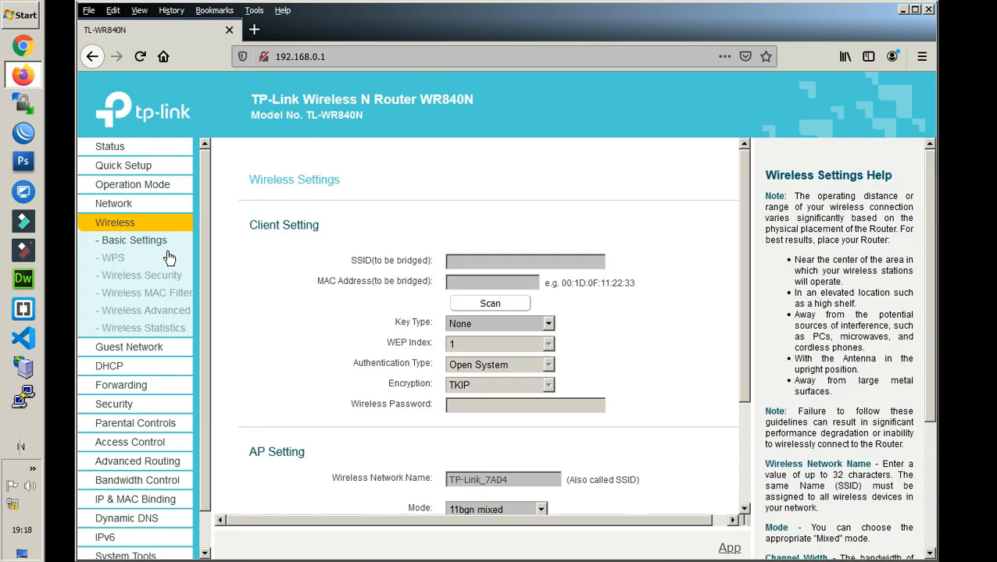
{"action": "left_click", "coordinate": [131, 347]}
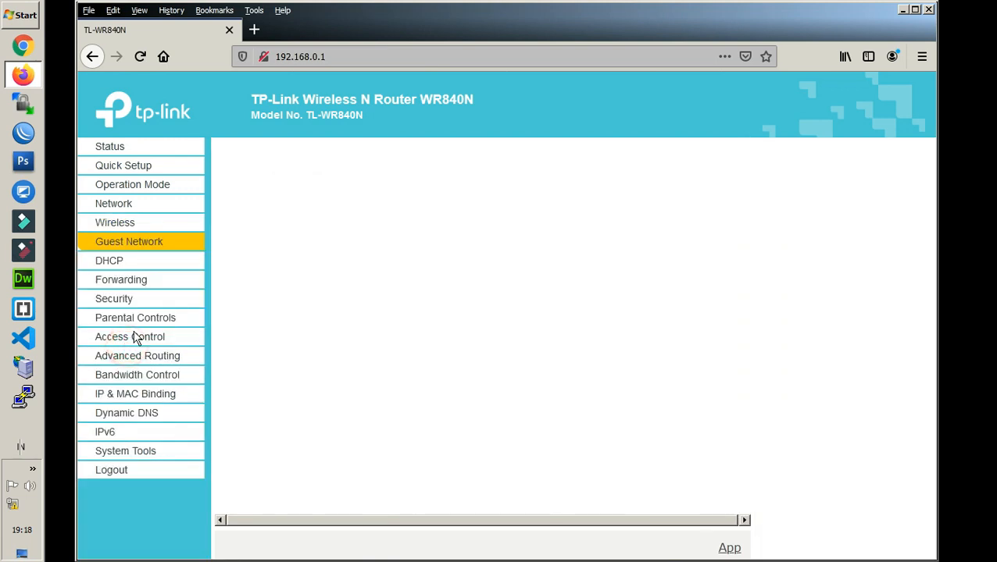
{"action": "left_click", "coordinate": [109, 262]}
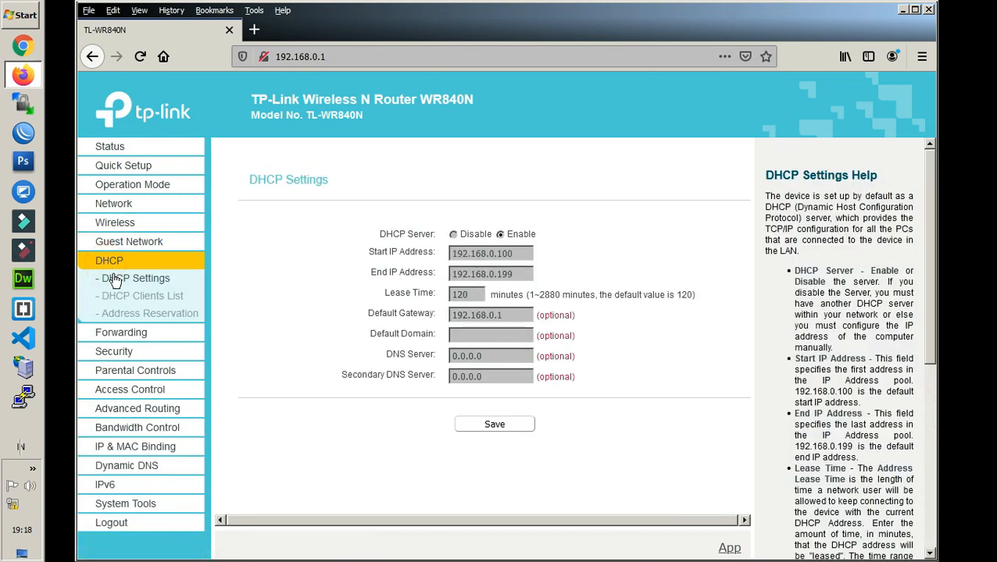
{"action": "left_click", "coordinate": [454, 235]}
{"action": "left_click", "coordinate": [500, 235]}
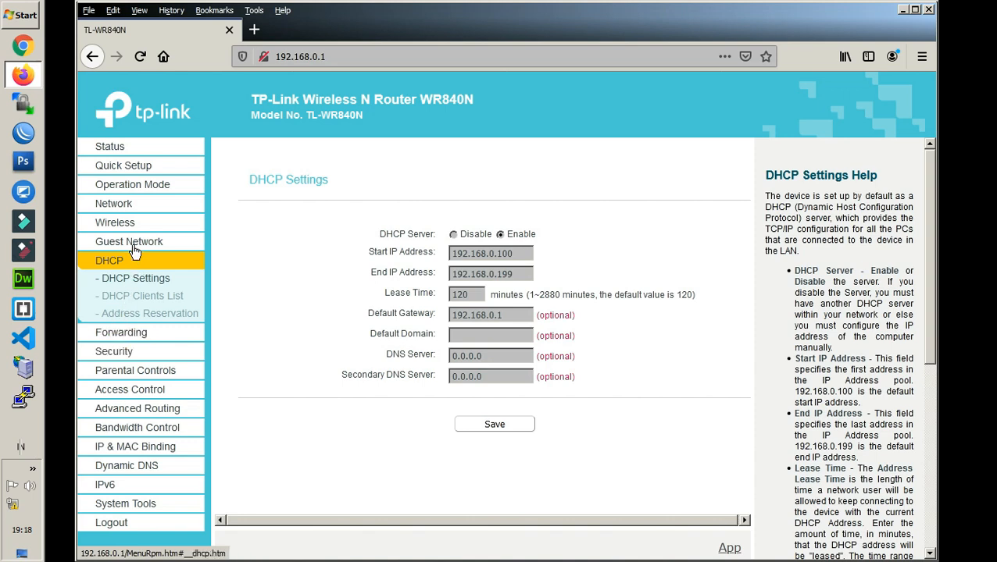
{"action": "left_click", "coordinate": [122, 206]}
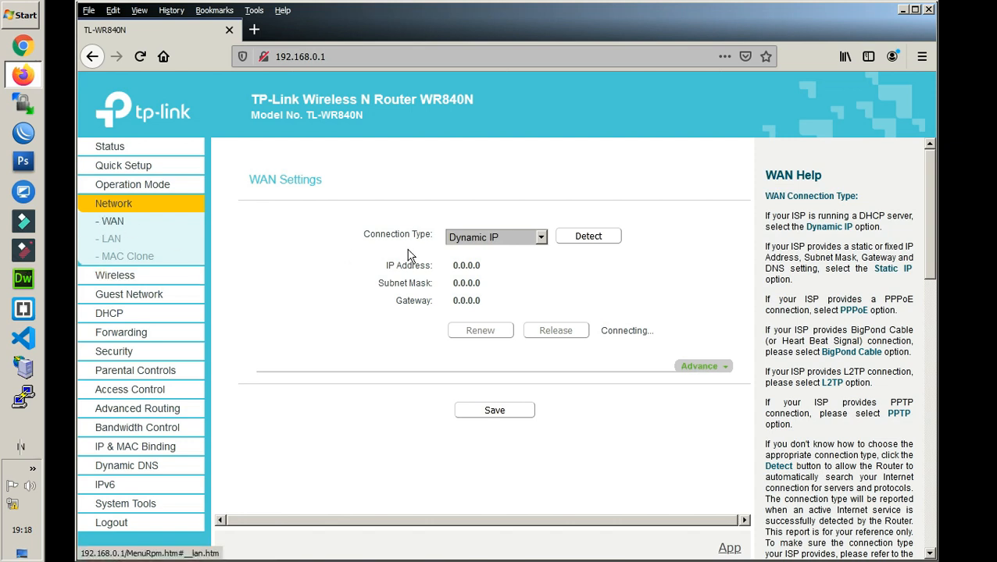
- Switch the WAN connection type to Static IP with IP 192.168.99.200 and mask 255.255.255.0
{"action": "left_click", "coordinate": [494, 238]}
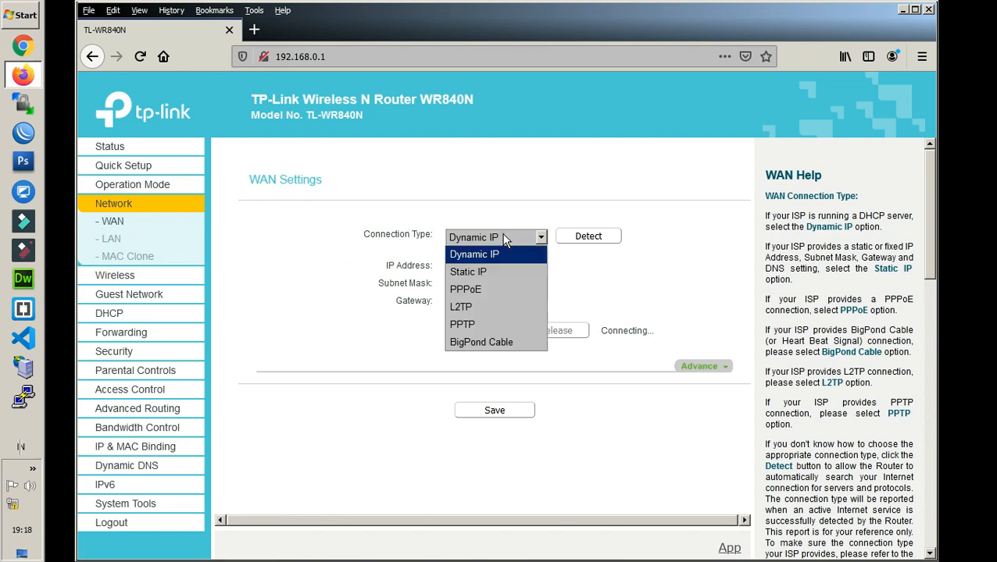
{"action": "left_click", "coordinate": [487, 272]}
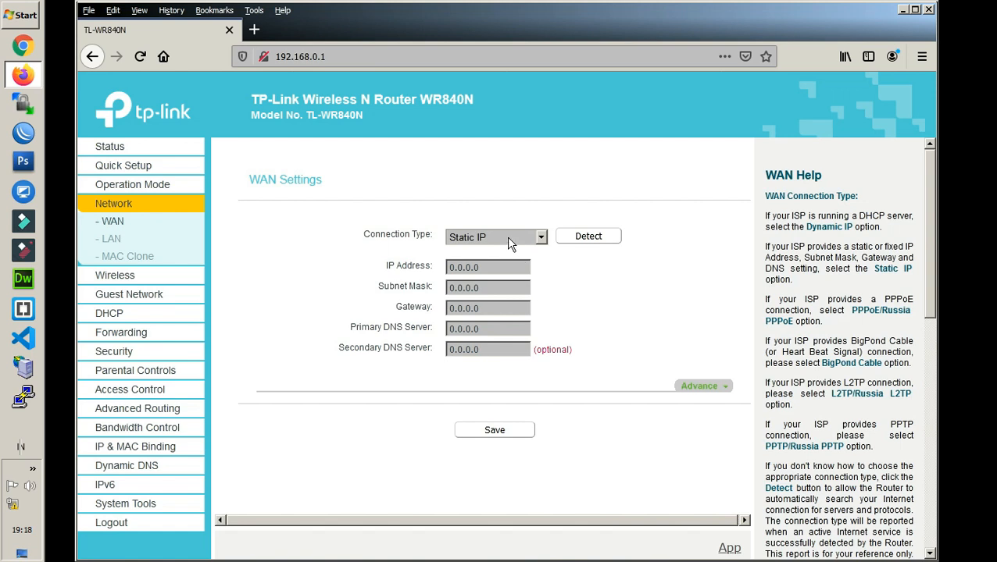
{"action": "left_click", "coordinate": [508, 242]}
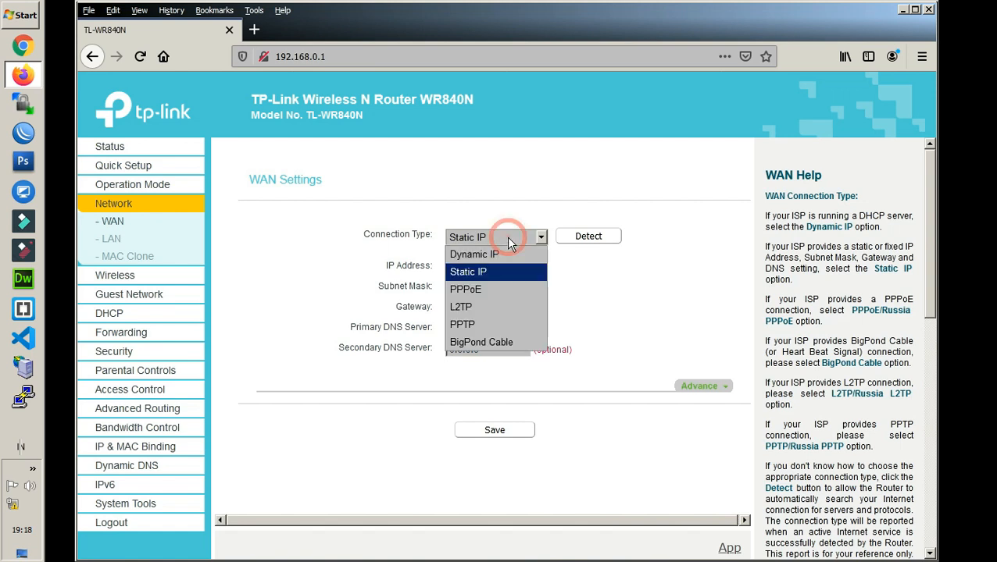
{"action": "left_click", "coordinate": [475, 273]}
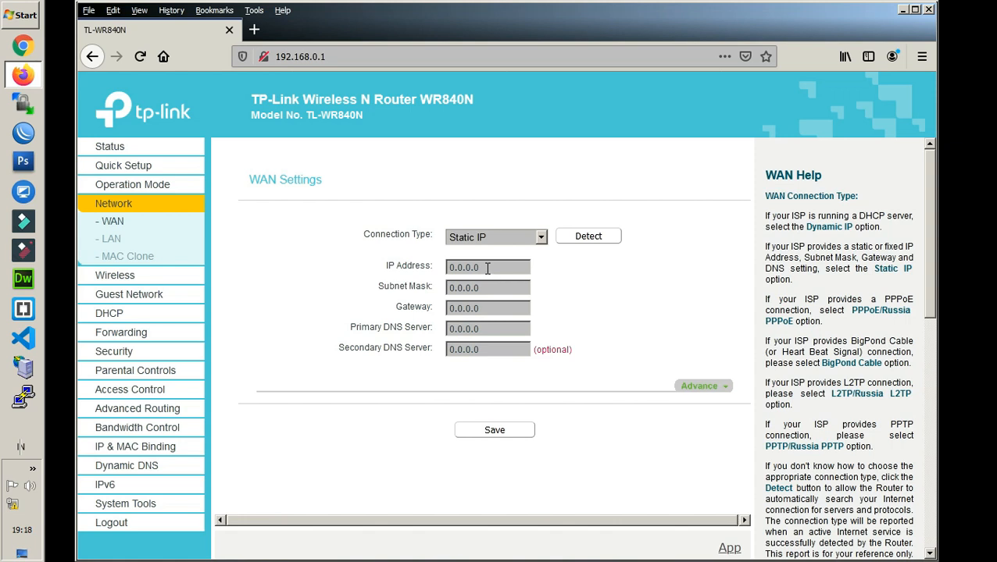
{"action": "triple_click", "coordinate": [487, 268]}
{"action": "type", "text": "192.168.99.200"}
{"action": "key", "text": "Tab"}
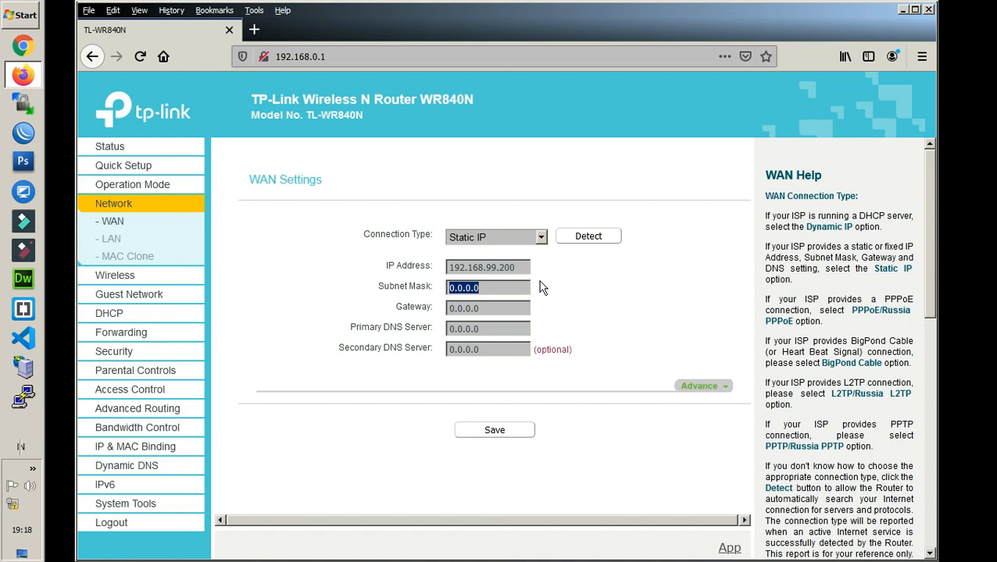
{"action": "type", "text": "255.255.255.0"}
{"action": "key", "text": "Tab"}
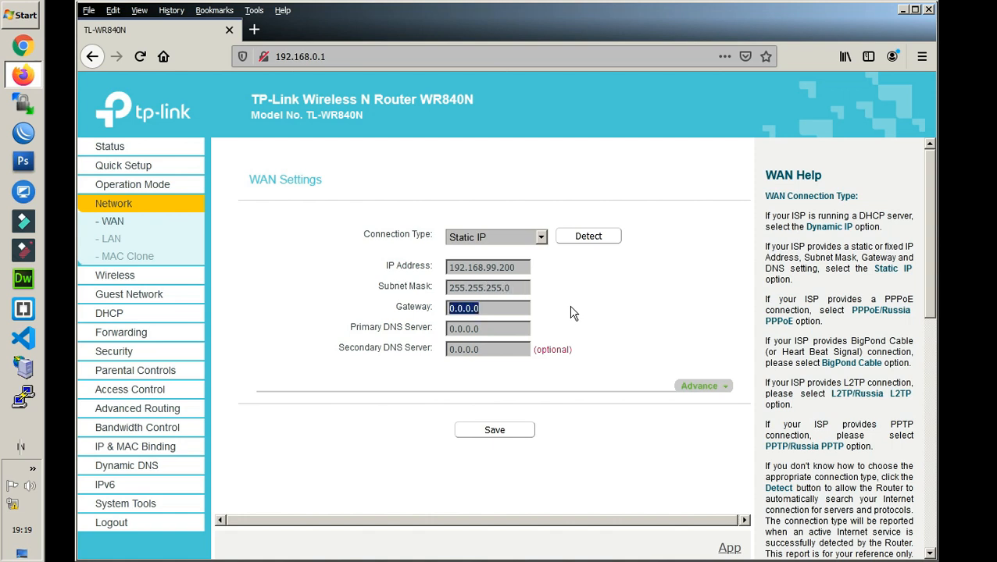
- Set the WAN gateway to 192.168.99.1 and primary DNS to 208.67.222.222
{"action": "left_click_drag", "start_coordinate": [513, 266], "coordinate": [389, 266]}
{"action": "key", "text": "ctrl+c"}
{"action": "left_click", "coordinate": [496, 308]}
{"action": "double_click", "coordinate": [497, 308]}
{"action": "key", "text": "ctrl+v"}
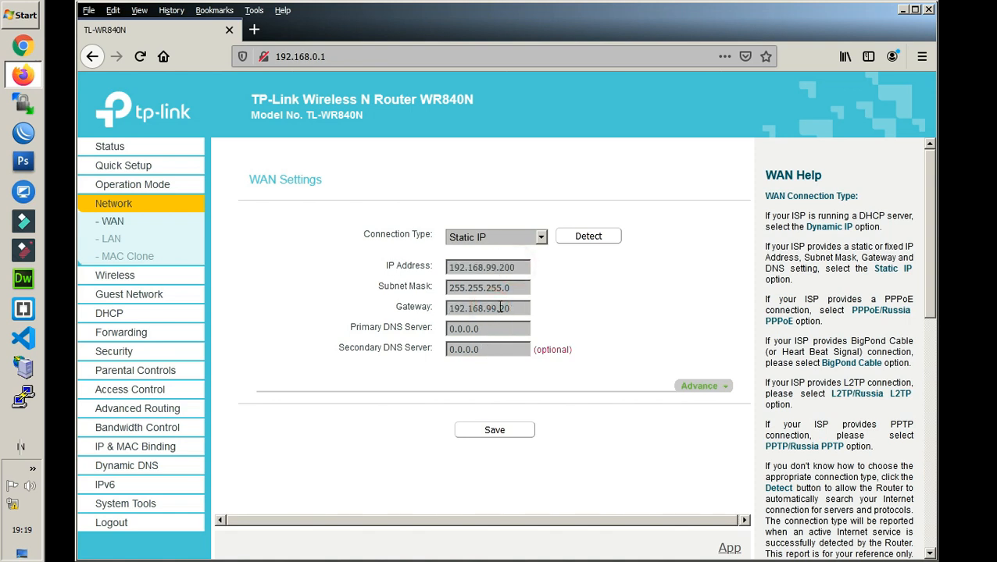
{"action": "triple_click", "coordinate": [502, 328]}
{"action": "double_click", "coordinate": [503, 328]}
{"action": "triple_click", "coordinate": [505, 329]}
{"action": "type", "text": "208"}
- Set secondary DNS to 208.67.220.220, check the advanced MTU options, and save the WAN settings
{"action": "triple_click", "coordinate": [522, 328]}
{"action": "key", "text": "ctrl+c"}
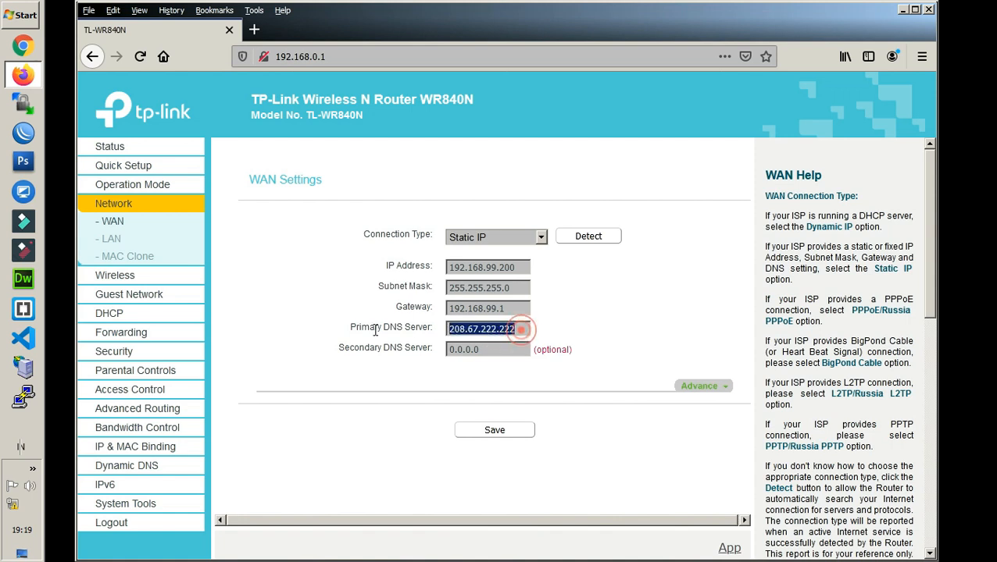
{"action": "left_click", "coordinate": [485, 351]}
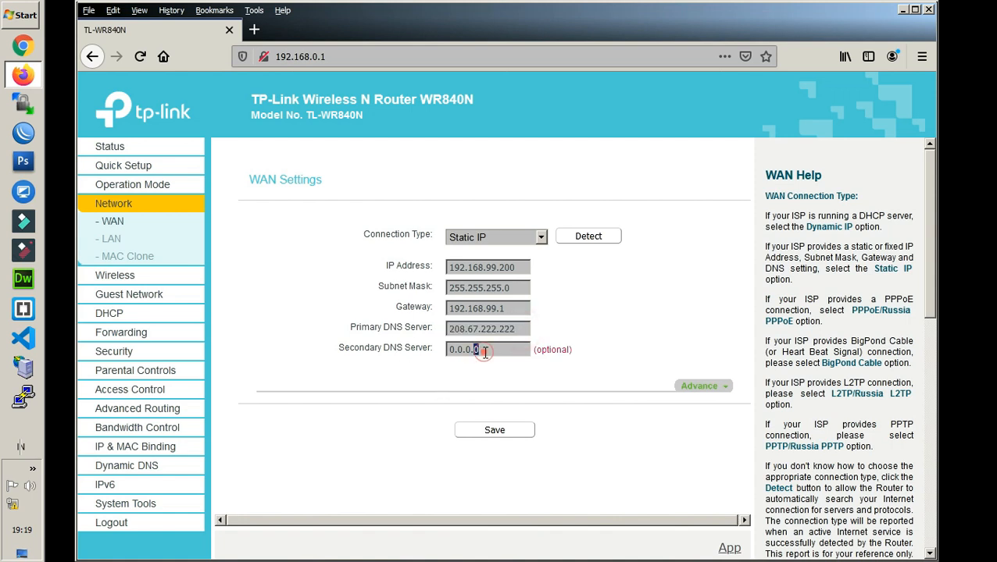
{"action": "triple_click", "coordinate": [485, 351]}
{"action": "key", "text": "ctrl+v"}
{"action": "left_click_drag", "start_coordinate": [491, 350], "coordinate": [515, 350]}
{"action": "type", "text": "0"}
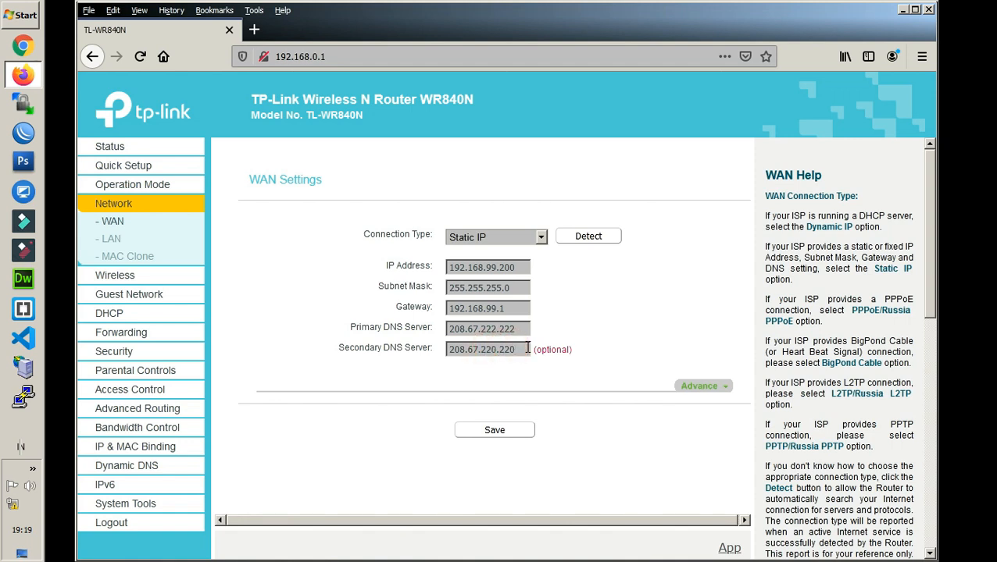
{"action": "left_click", "coordinate": [701, 386]}
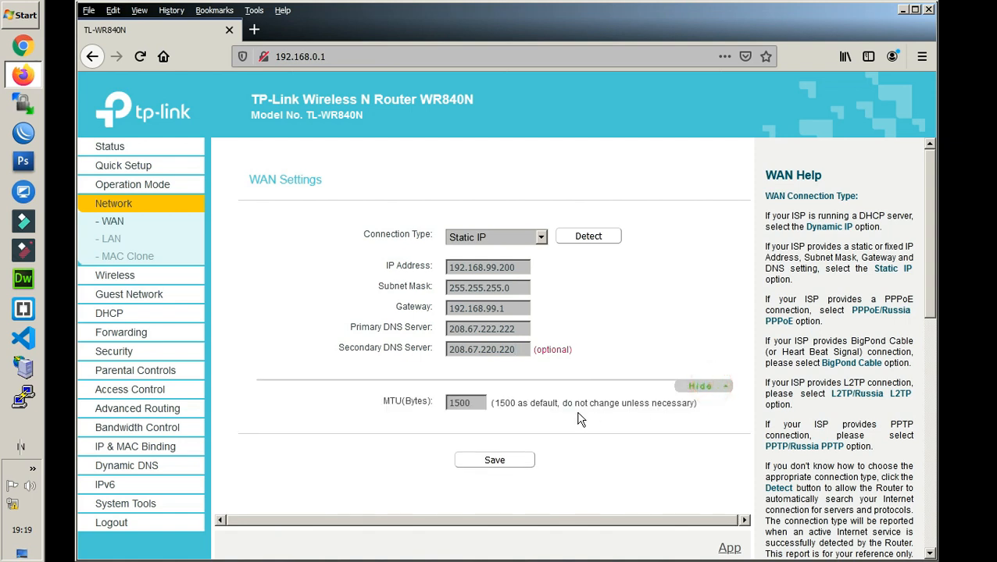
{"action": "left_click", "coordinate": [494, 461]}
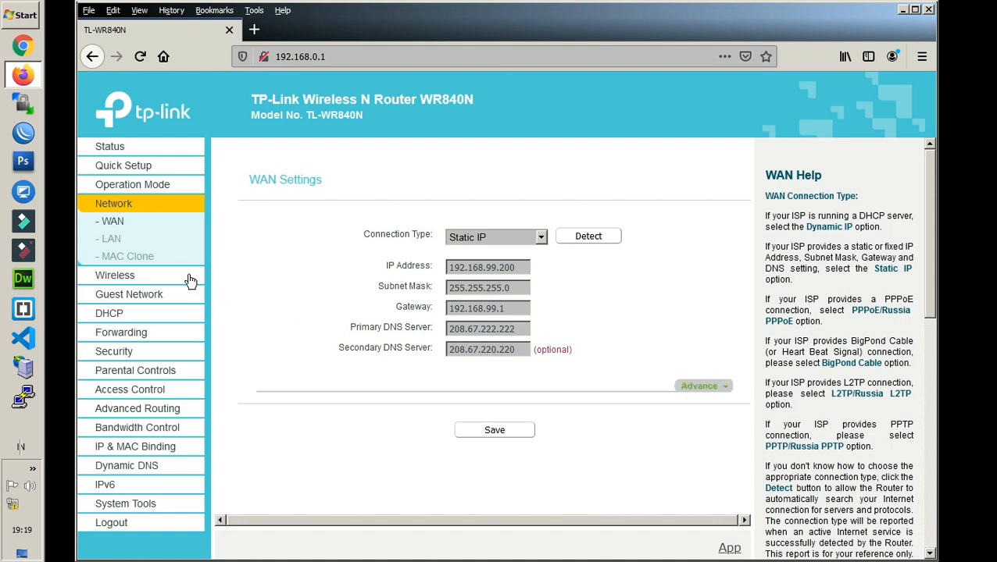
- Check the LAN IP on the LAN page, then tick Enable Client Isolation under Wireless Advanced
{"action": "left_click", "coordinate": [108, 242]}
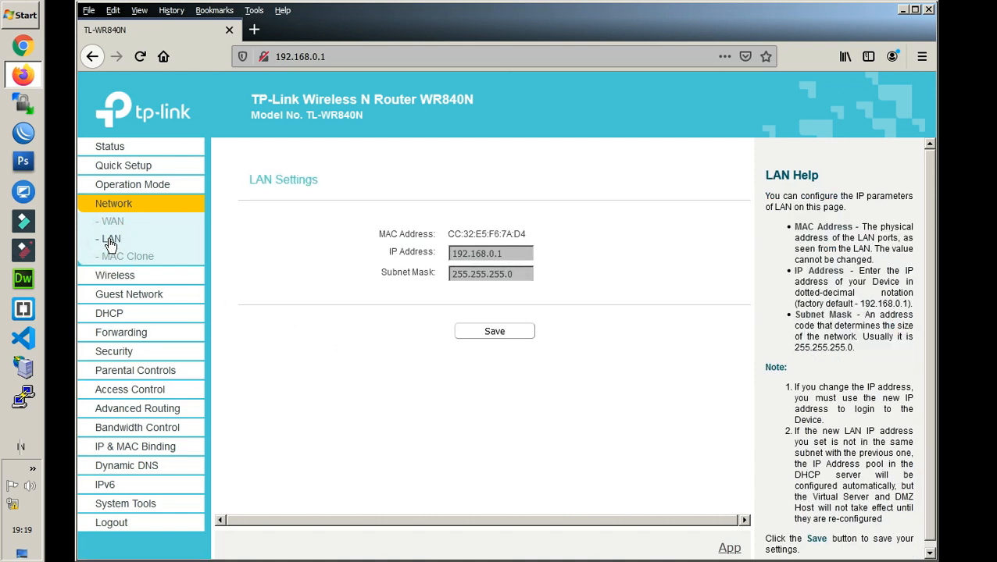
{"action": "left_click_drag", "start_coordinate": [504, 259], "coordinate": [482, 258]}
{"action": "left_click", "coordinate": [505, 254]}
{"action": "left_click", "coordinate": [114, 277]}
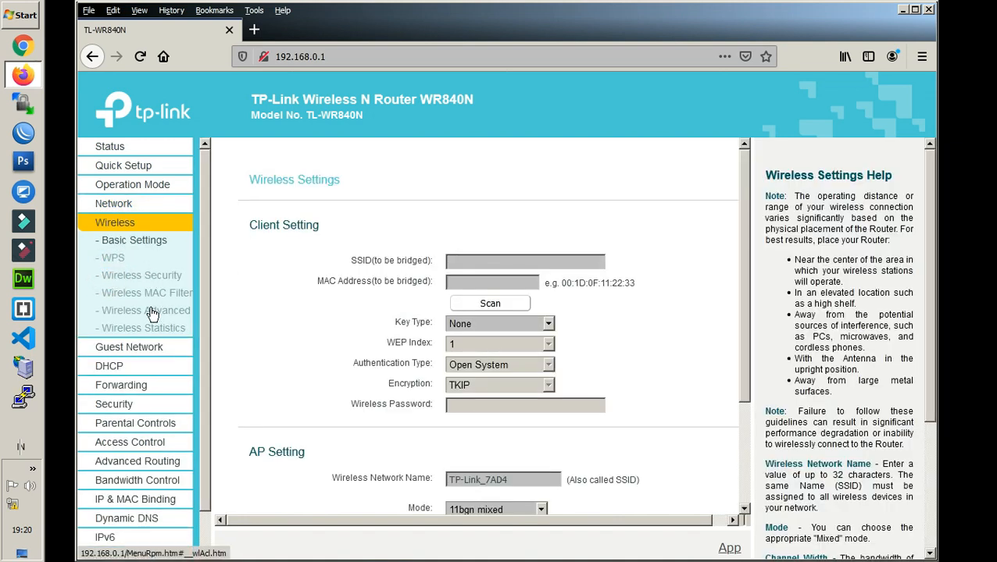
{"action": "left_click", "coordinate": [125, 331]}
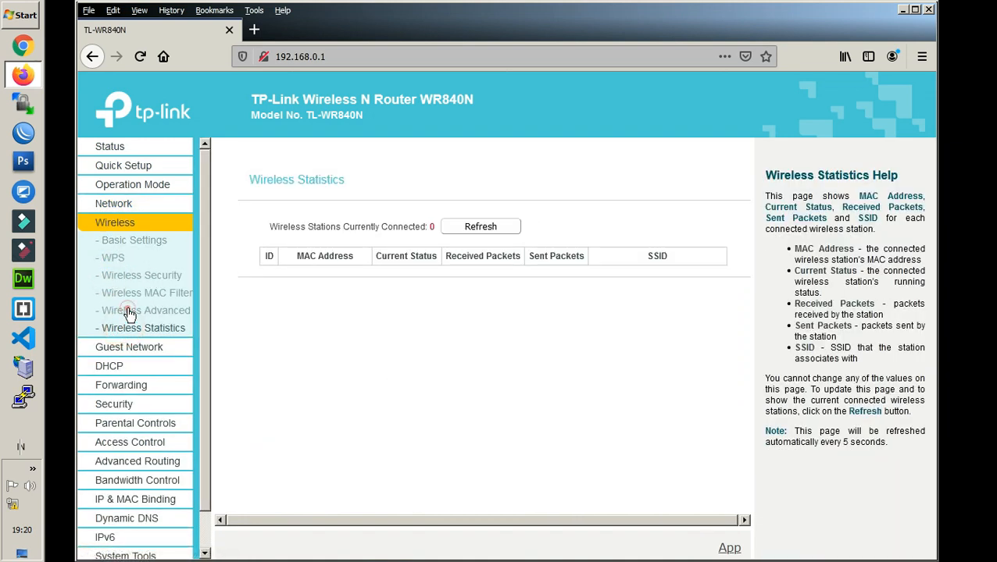
{"action": "left_click", "coordinate": [129, 313]}
{"action": "left_click", "coordinate": [450, 355]}
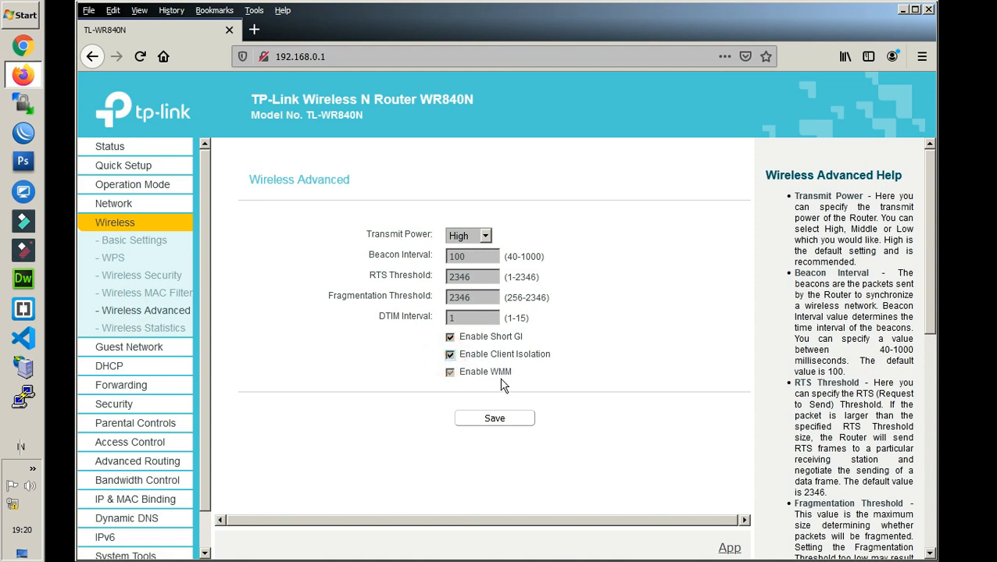
- Save client isolation, look over MAC Filtering and Wireless Security, then disable WPS
{"action": "left_click", "coordinate": [488, 419]}
{"action": "left_click", "coordinate": [166, 293]}
{"action": "left_click", "coordinate": [154, 278]}
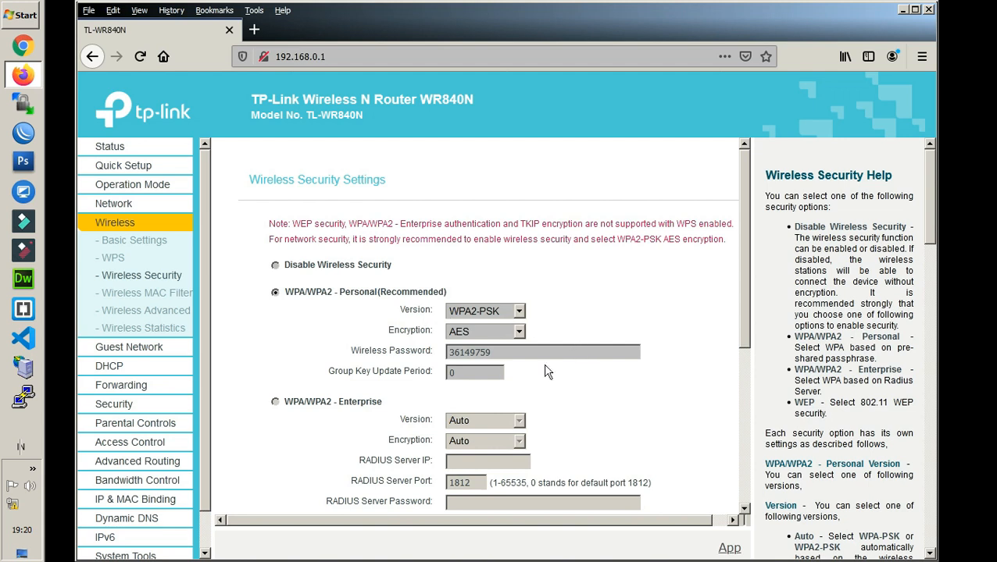
{"action": "scroll", "coordinate": [393, 342], "scroll_direction": "down", "scroll_amount": 5}
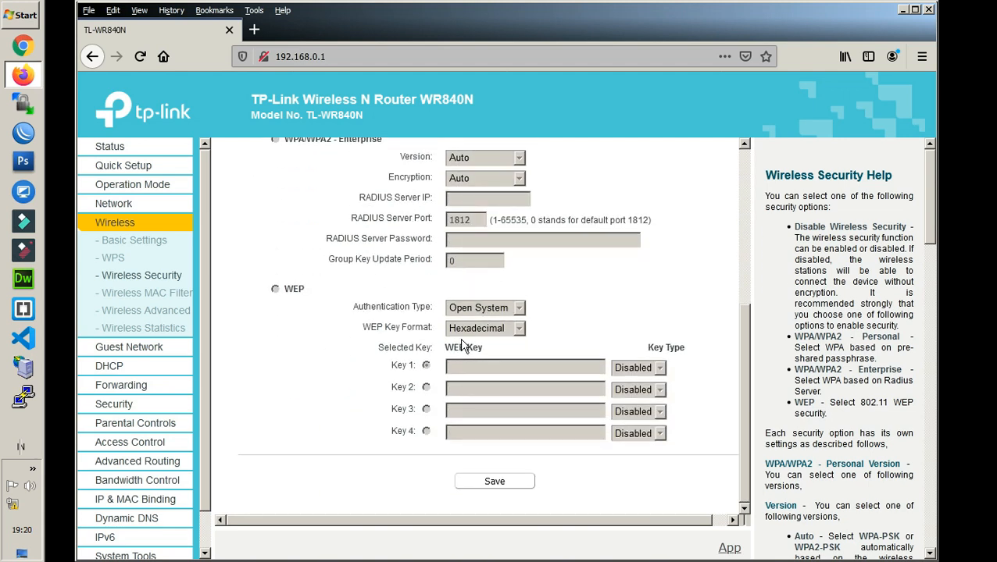
{"action": "scroll", "coordinate": [437, 337], "scroll_direction": "up", "scroll_amount": 5}
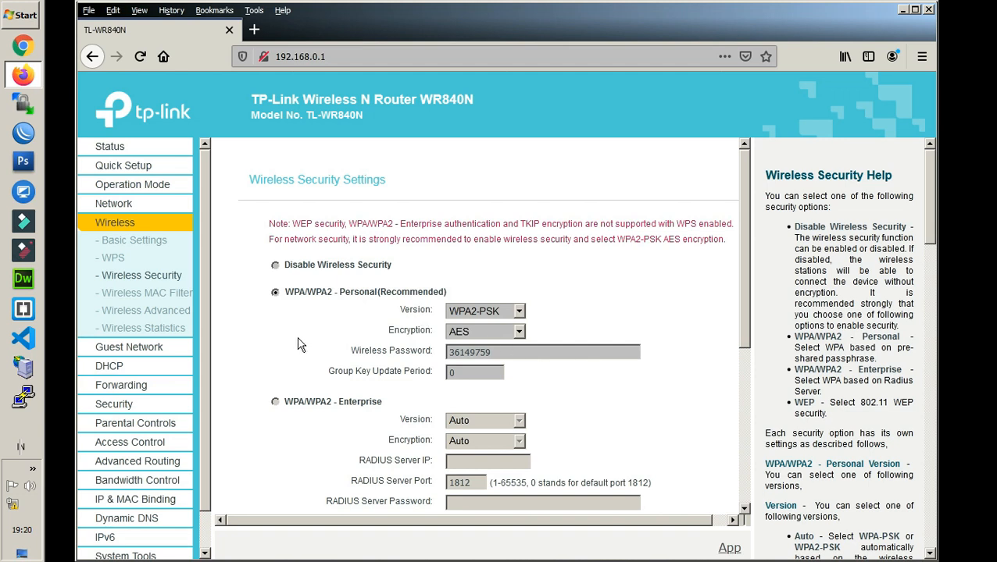
{"action": "left_click", "coordinate": [113, 259]}
{"action": "left_click", "coordinate": [548, 230]}
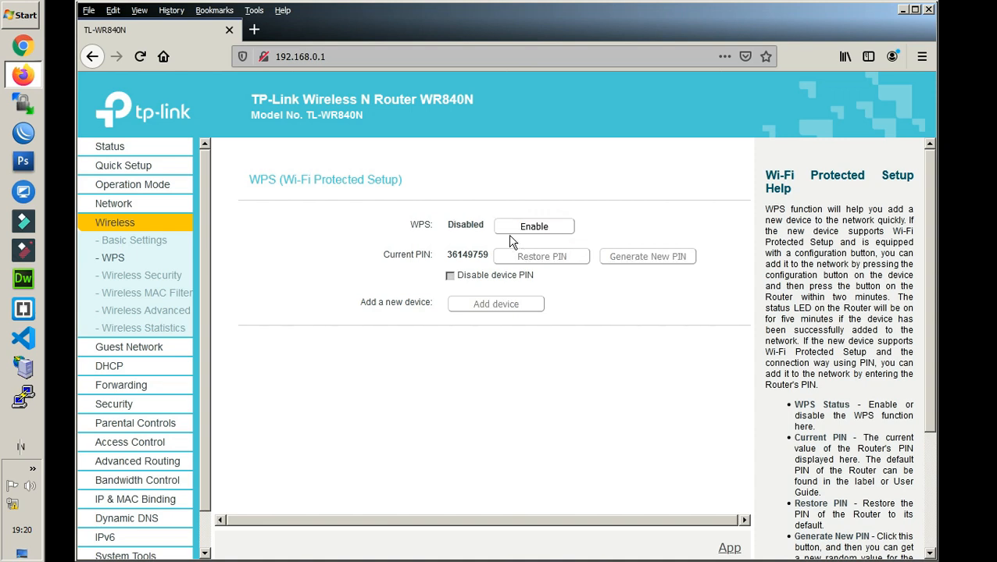
- Open Wireless Basic Settings and browse the Client Setting and AP Setting sections
{"action": "left_click", "coordinate": [130, 240]}
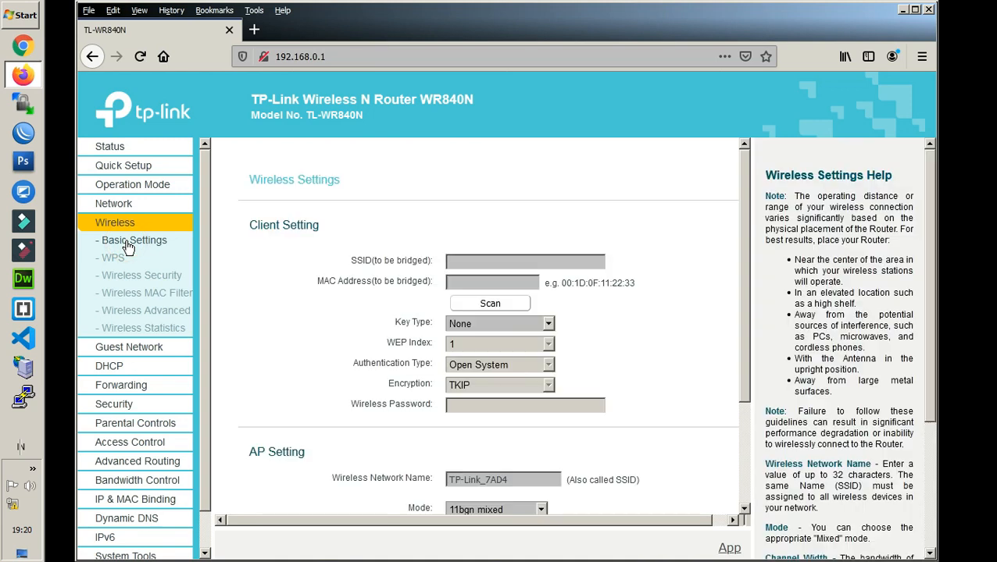
{"action": "scroll", "coordinate": [469, 287], "scroll_direction": "down", "scroll_amount": 3}
{"action": "scroll", "coordinate": [500, 288], "scroll_direction": "up", "scroll_amount": 3}
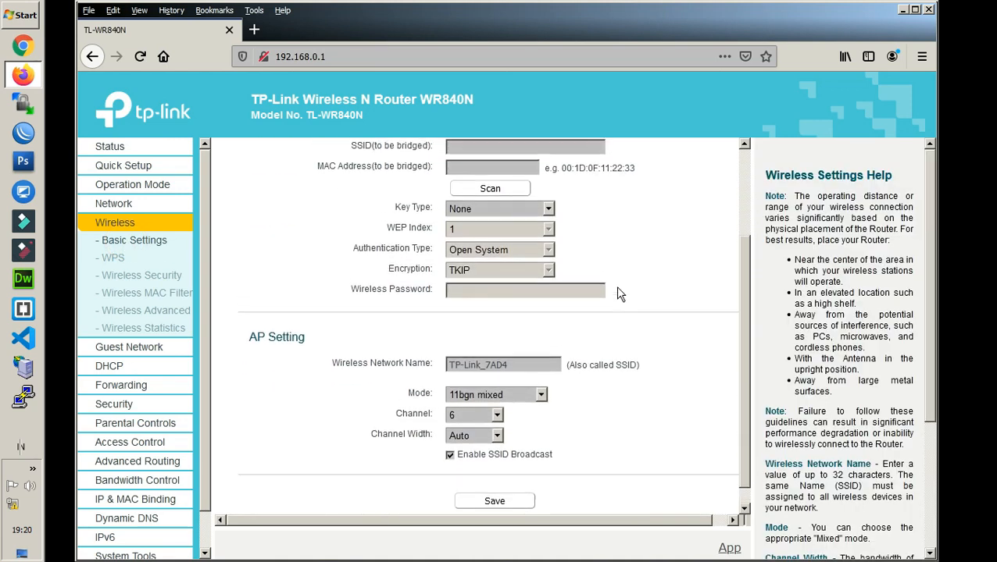
{"action": "scroll", "coordinate": [426, 316], "scroll_direction": "down", "scroll_amount": 3}
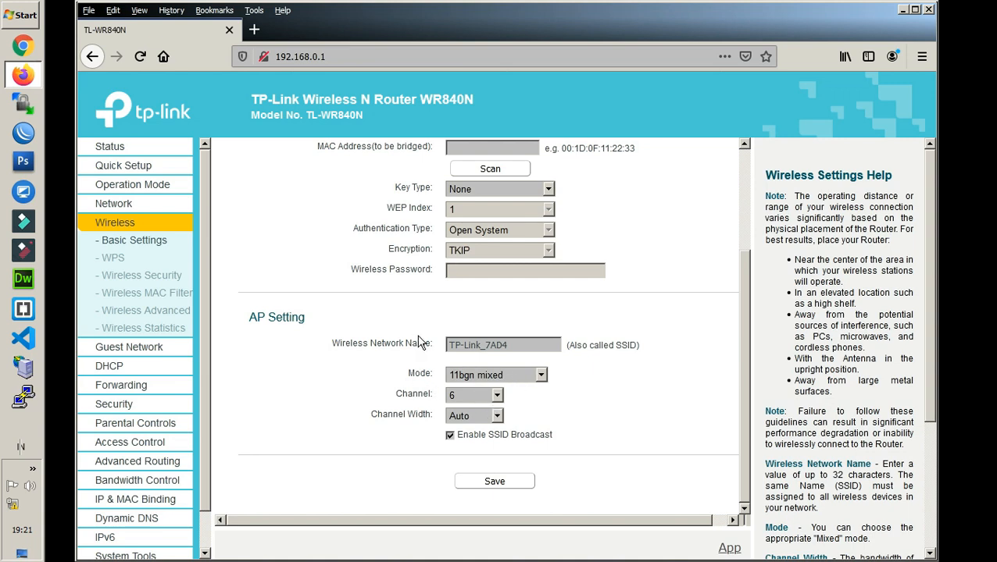
{"action": "scroll", "coordinate": [411, 355], "scroll_direction": "up", "scroll_amount": 2}
{"action": "scroll", "coordinate": [483, 443], "scroll_direction": "down", "scroll_amount": 2}
{"action": "triple_click", "coordinate": [262, 317]}
{"action": "left_click", "coordinate": [355, 329]}
{"action": "triple_click", "coordinate": [254, 318]}
{"action": "left_click", "coordinate": [396, 349]}
{"action": "scroll", "coordinate": [482, 327], "scroll_direction": "up", "scroll_amount": 4}
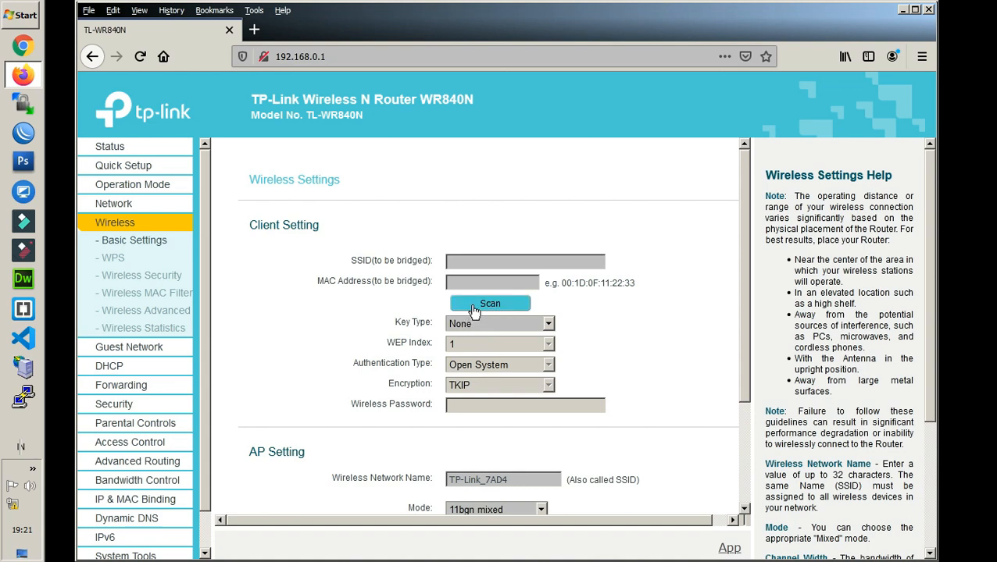
- Scan and connect to the strongest network, ILMAN, entering its WPA2-PSK/AES wireless password
{"action": "left_click", "coordinate": [523, 309]}
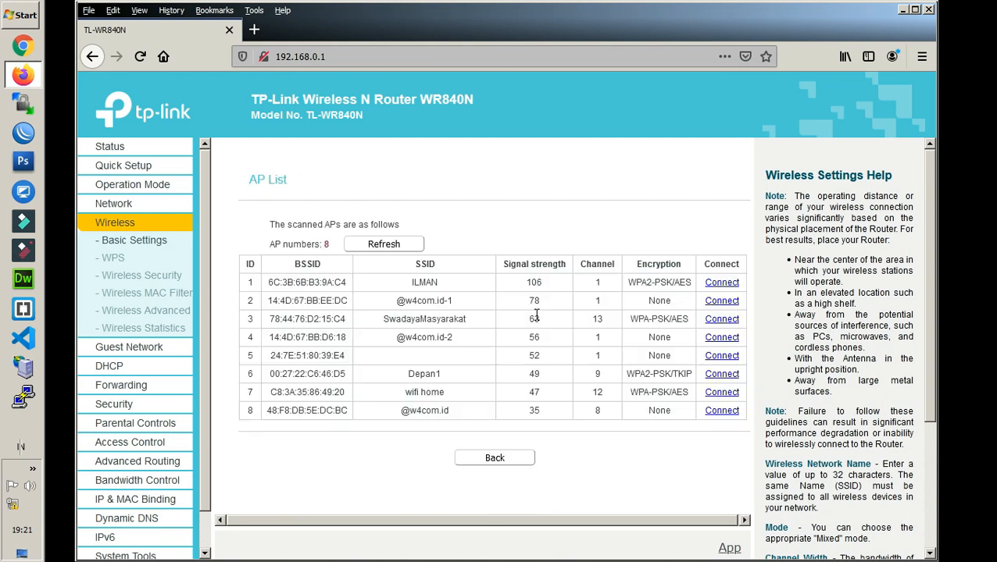
{"action": "left_click", "coordinate": [715, 286]}
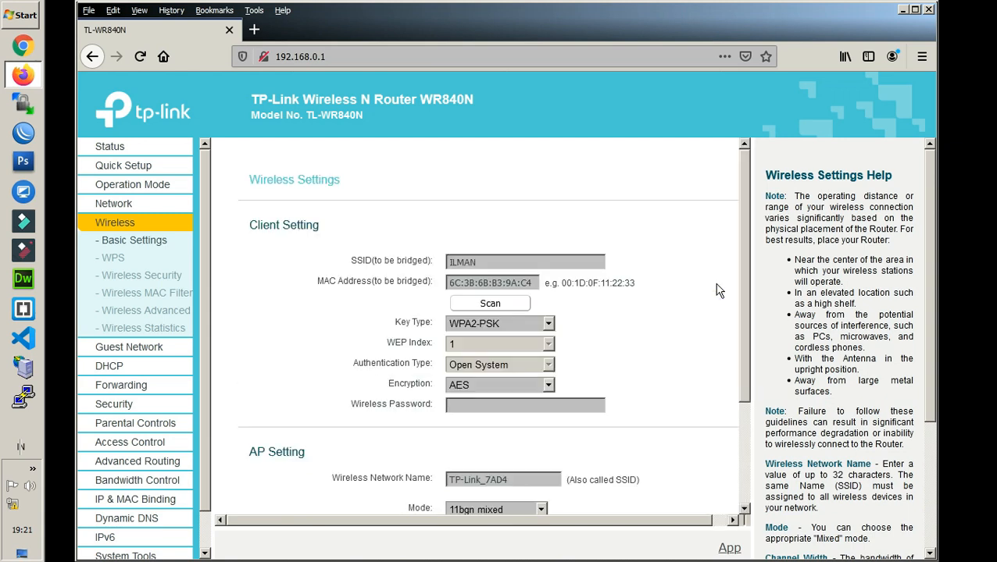
{"action": "left_click", "coordinate": [458, 406]}
{"action": "scroll", "coordinate": [528, 403], "scroll_direction": "down", "scroll_amount": 3}
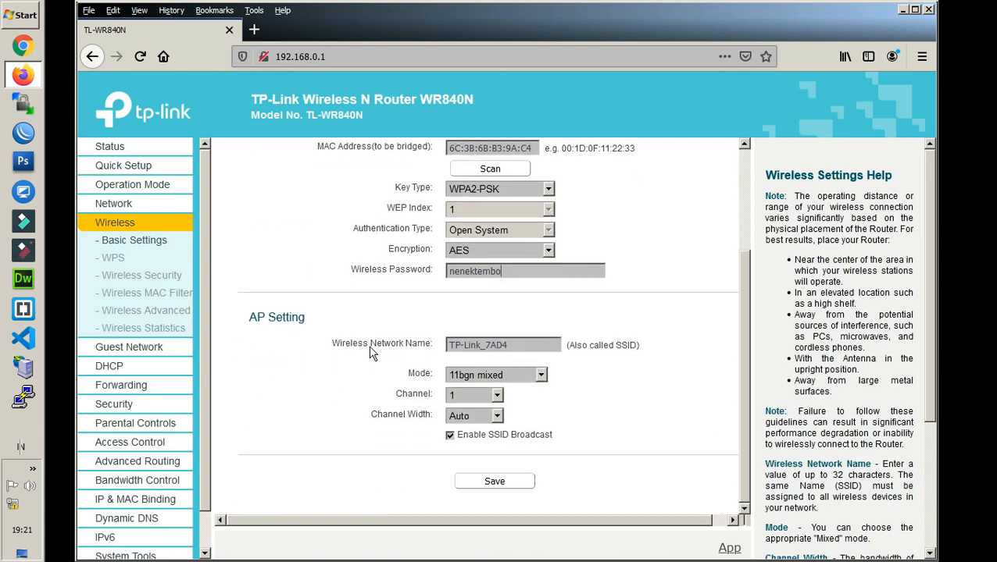
- Rename the wireless network to 'home', keep 11bgn mixed mode, set 20MHz channel width, and save
{"action": "triple_click", "coordinate": [528, 348]}
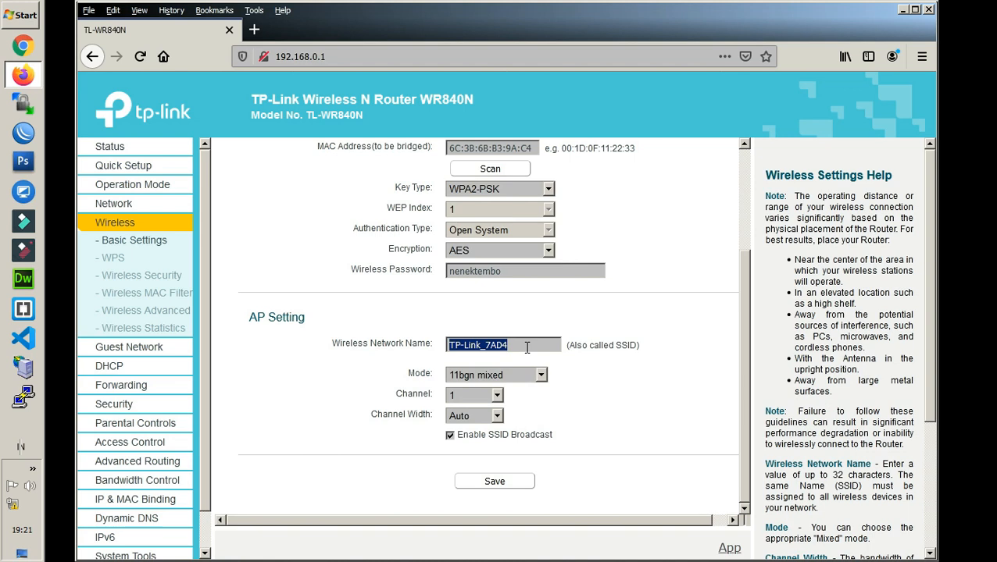
{"action": "type", "text": "home"}
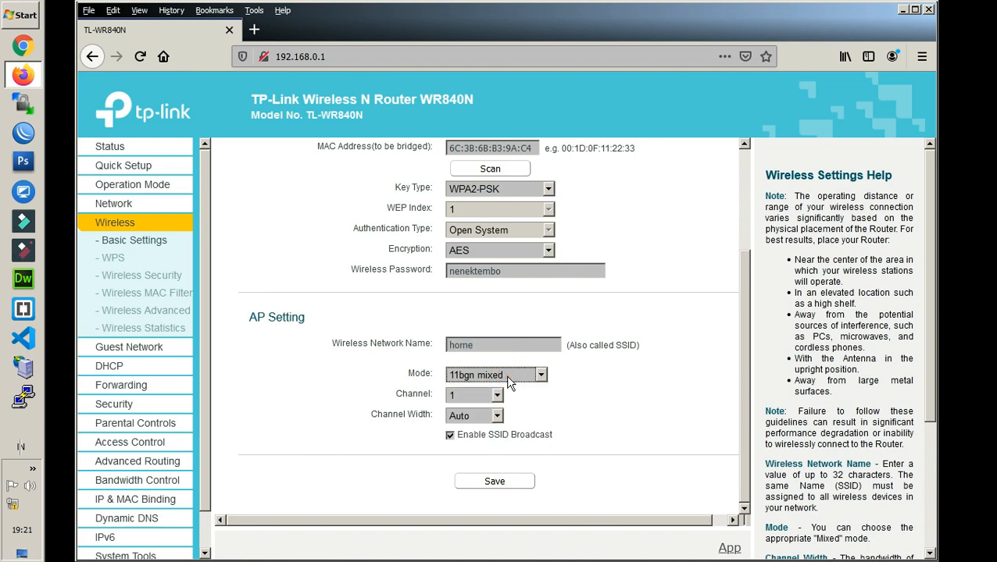
{"action": "left_click", "coordinate": [502, 376]}
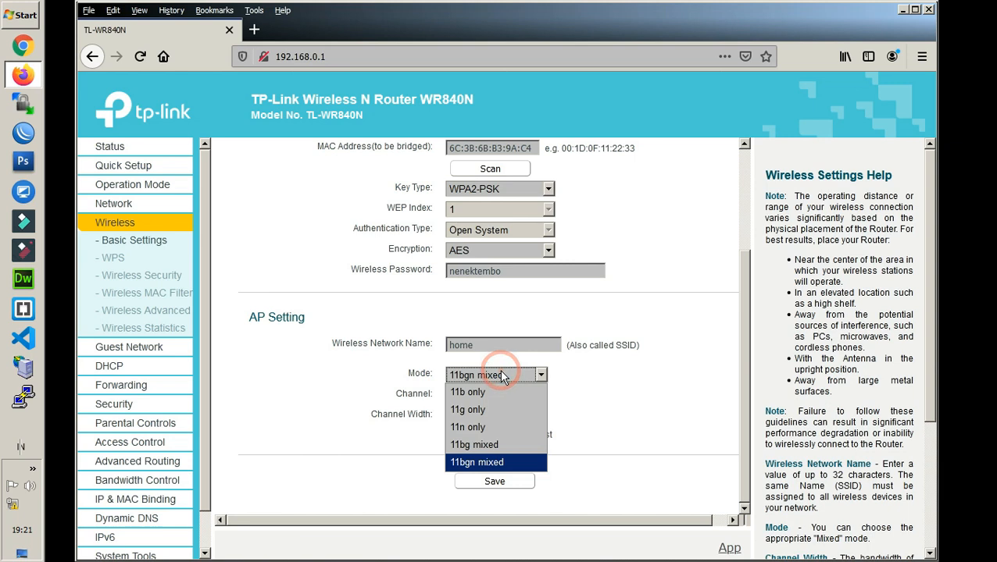
{"action": "left_click", "coordinate": [486, 463]}
{"action": "left_click", "coordinate": [480, 415]}
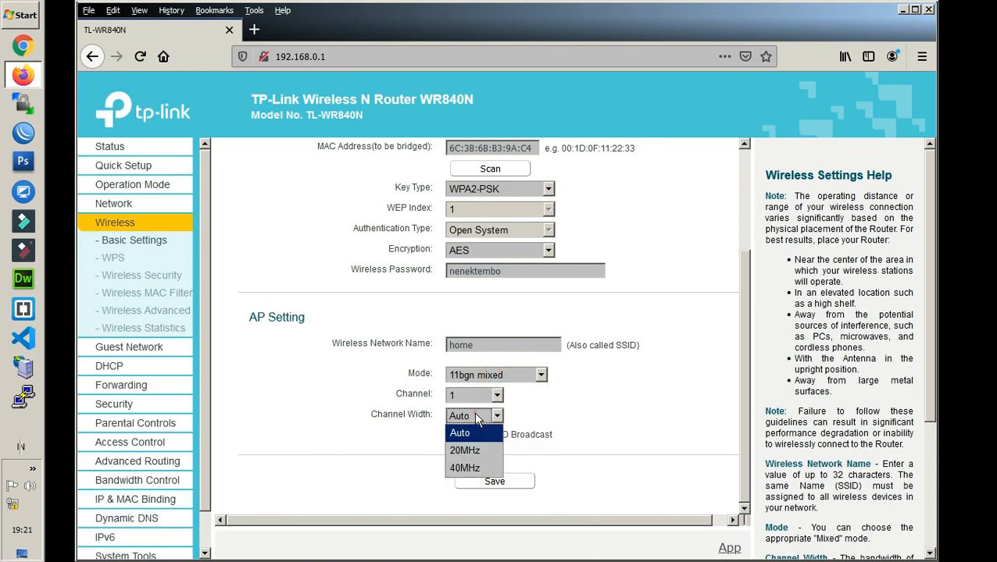
{"action": "left_click", "coordinate": [474, 453]}
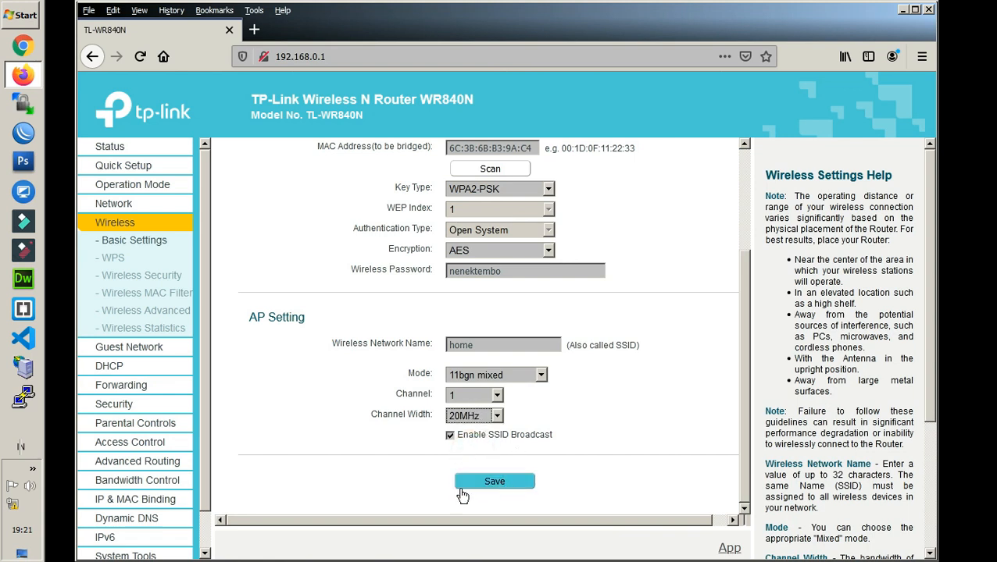
{"action": "left_click", "coordinate": [491, 485]}
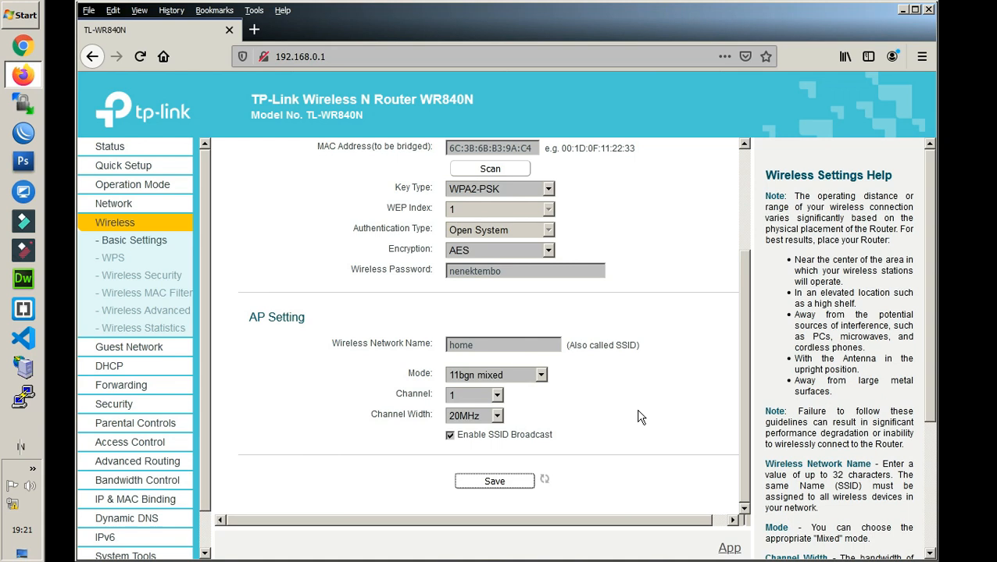
{"action": "scroll", "coordinate": [648, 410], "scroll_direction": "up", "scroll_amount": 2}
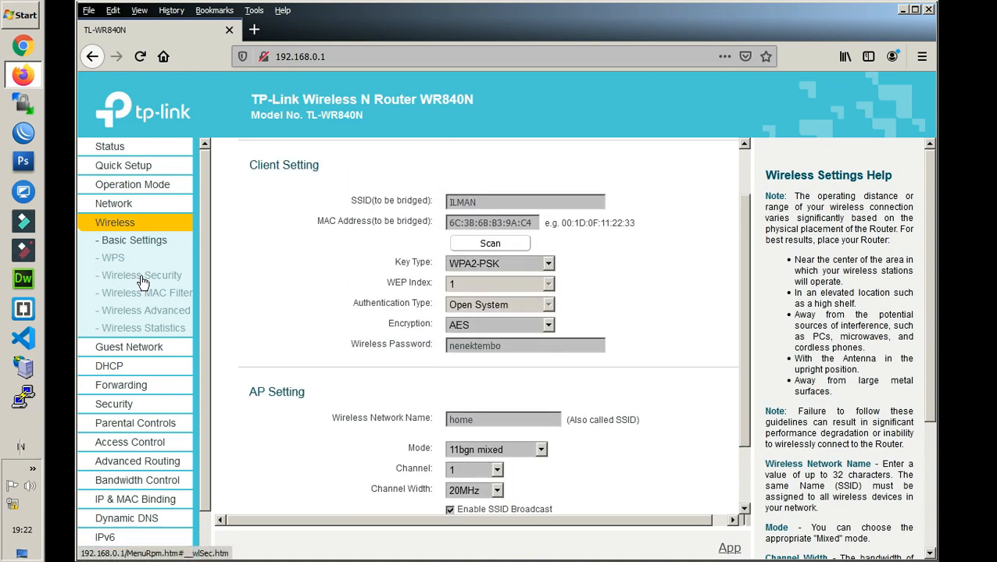
- On Wireless Security, replace the wireless password and save WPA2-PSK with AES encryption
{"action": "left_click", "coordinate": [142, 280]}
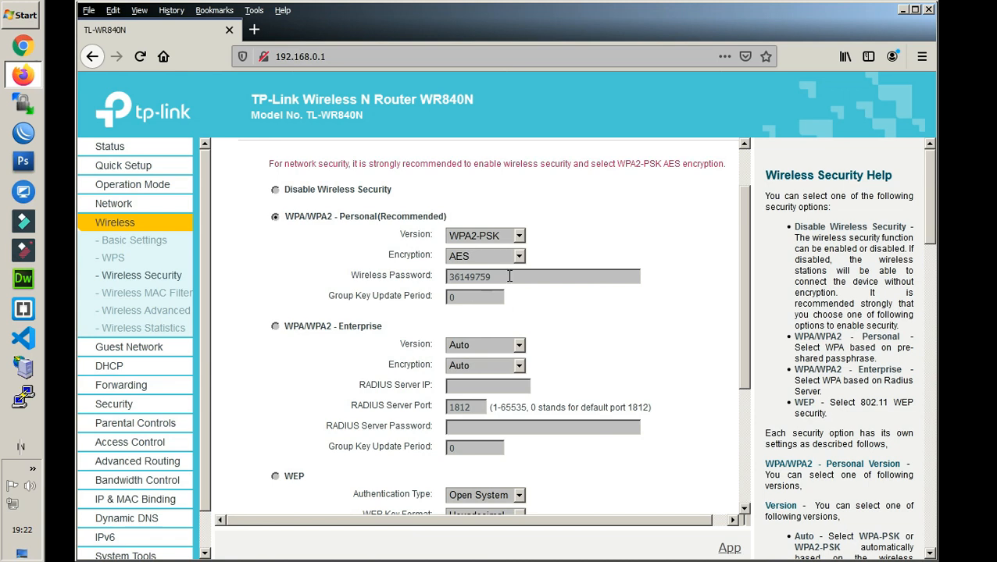
{"action": "left_click_drag", "start_coordinate": [509, 275], "coordinate": [249, 267]}
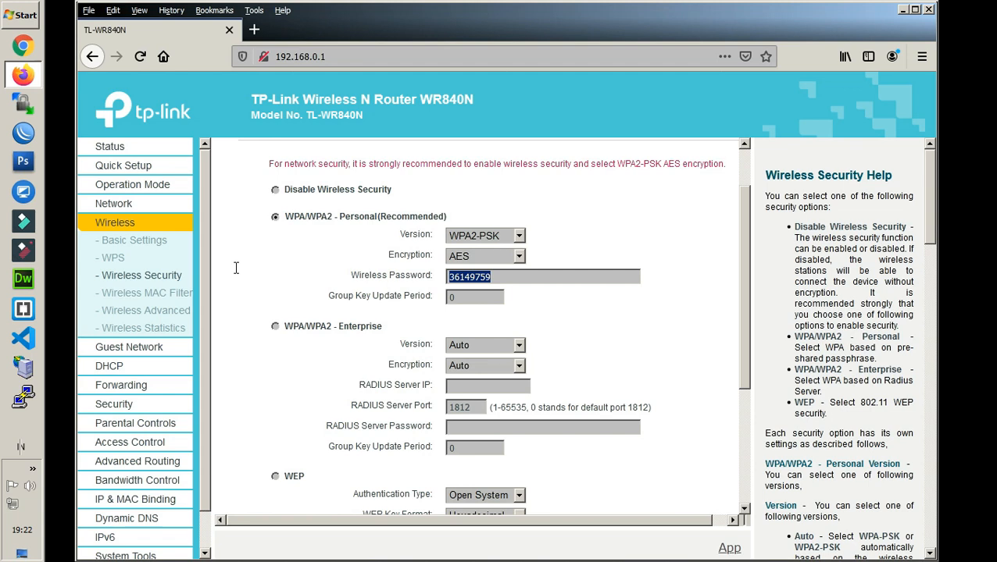
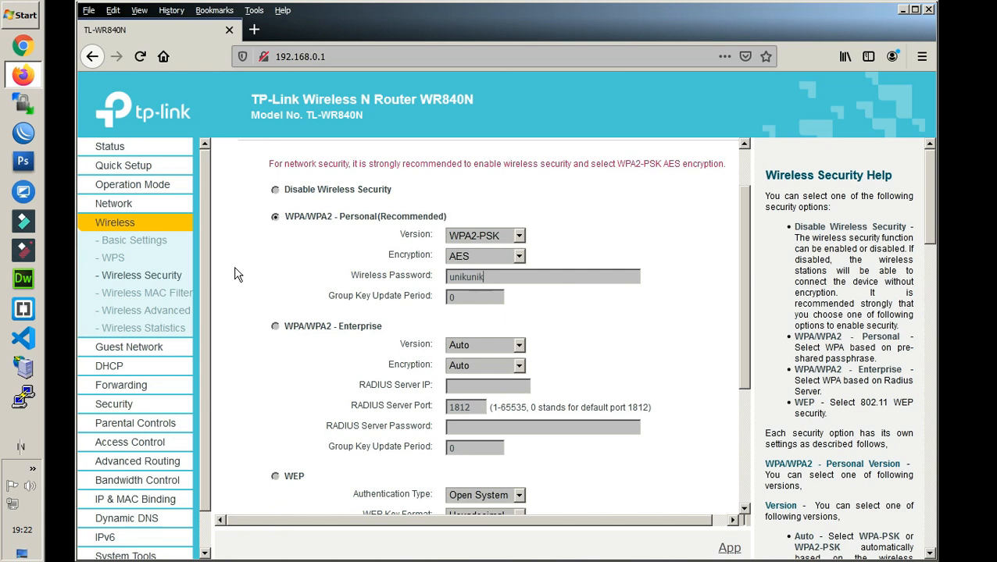
{"action": "scroll", "coordinate": [494, 399], "scroll_direction": "down", "scroll_amount": 4}
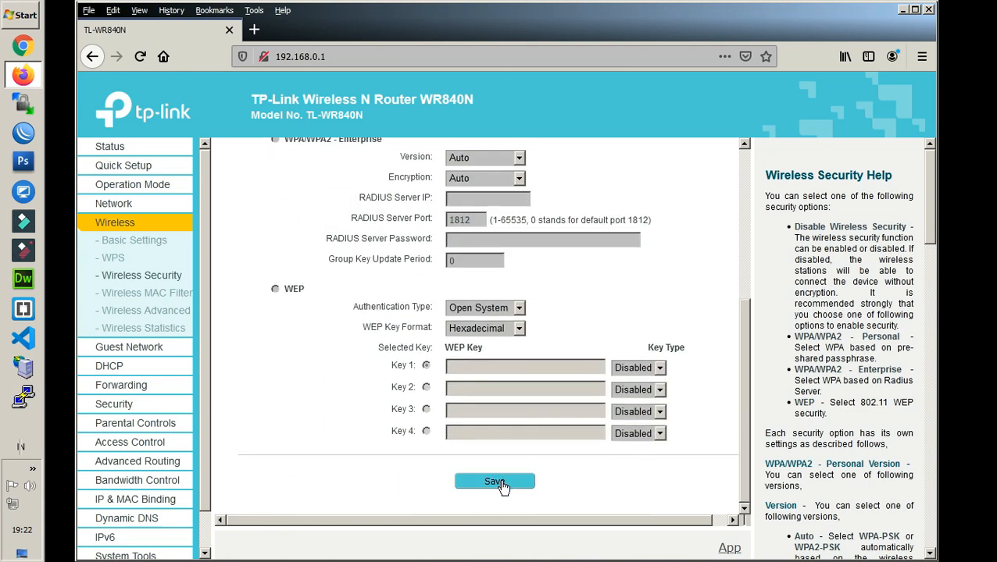
{"action": "left_click", "coordinate": [497, 483]}
- Apply the WPA2 wireless security settings and view the Guest Network page
{"action": "left_click", "coordinate": [494, 483]}
{"action": "scroll", "coordinate": [498, 402], "scroll_direction": "up", "scroll_amount": 2}
{"action": "left_click", "coordinate": [125, 349]}
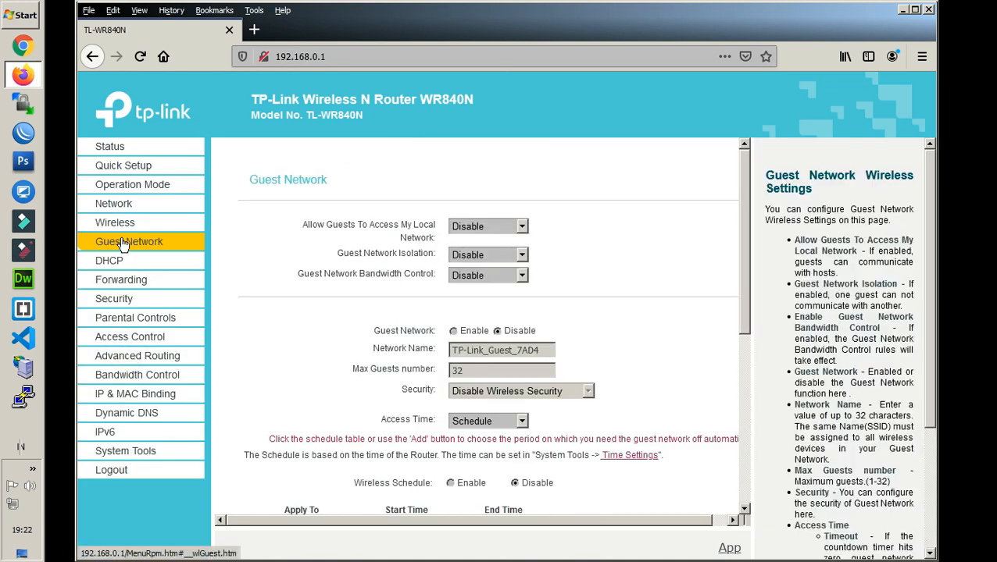
- Inspect the DHCP server settings, including the 0.0.0.0 DNS Server fields and their notes
{"action": "left_click", "coordinate": [111, 264]}
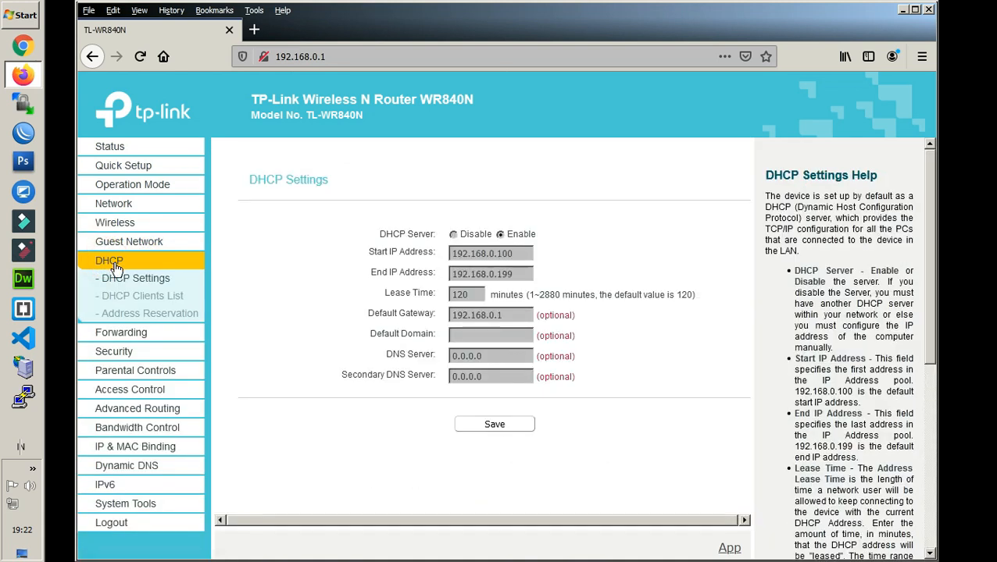
{"action": "triple_click", "coordinate": [506, 358]}
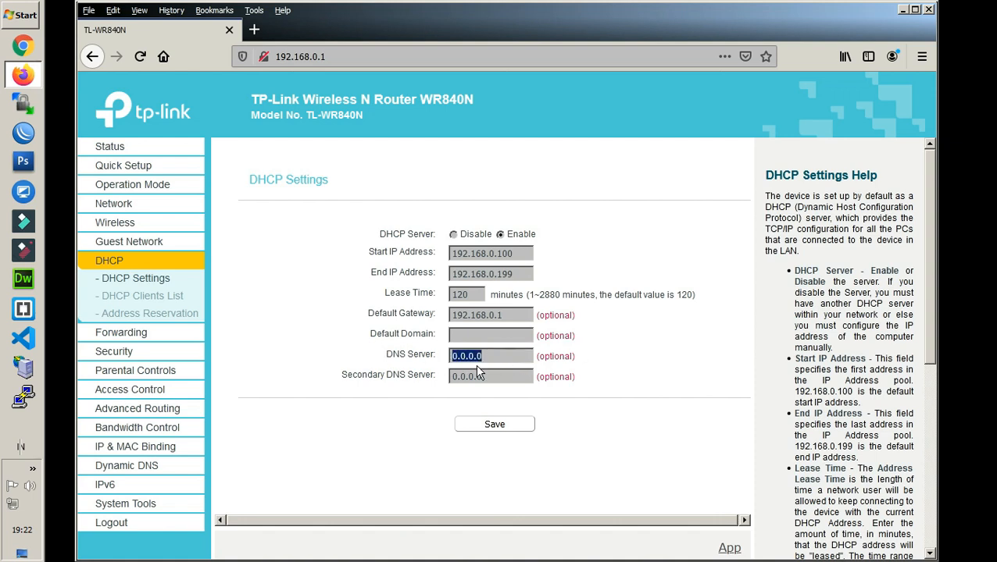
{"action": "left_click_drag", "start_coordinate": [539, 316], "coordinate": [595, 380]}
{"action": "left_click", "coordinate": [125, 333]}
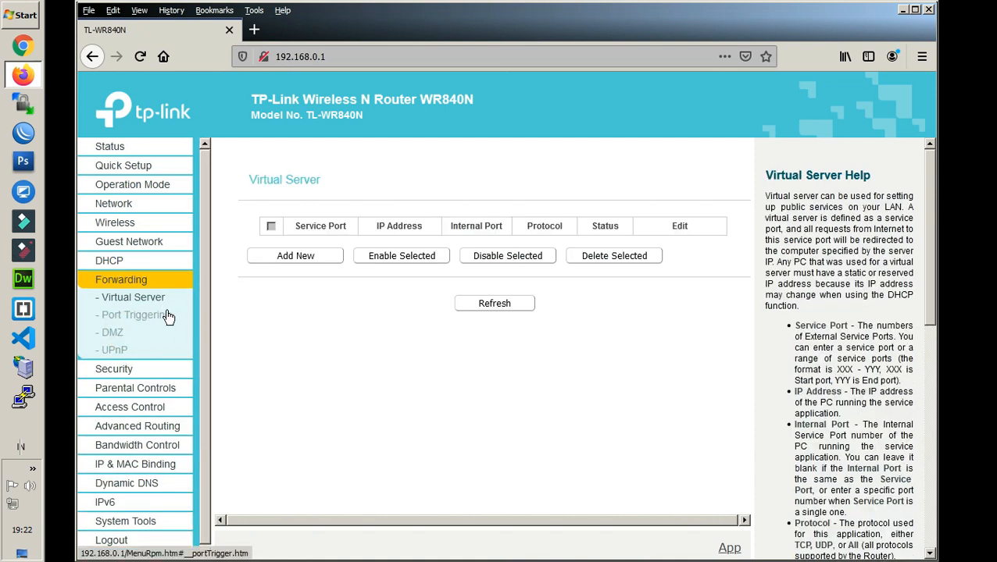
- Check Basic Security, showing SPI Firewall and all VPN pass-through and ALG options enabled
{"action": "scroll", "coordinate": [208, 327], "scroll_direction": "down", "scroll_amount": 1}
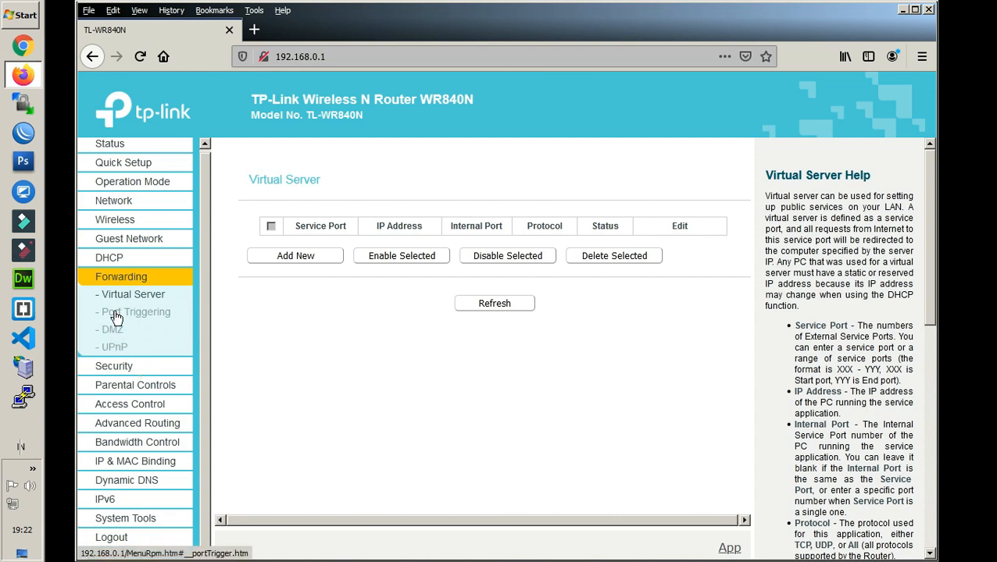
{"action": "left_click", "coordinate": [112, 374]}
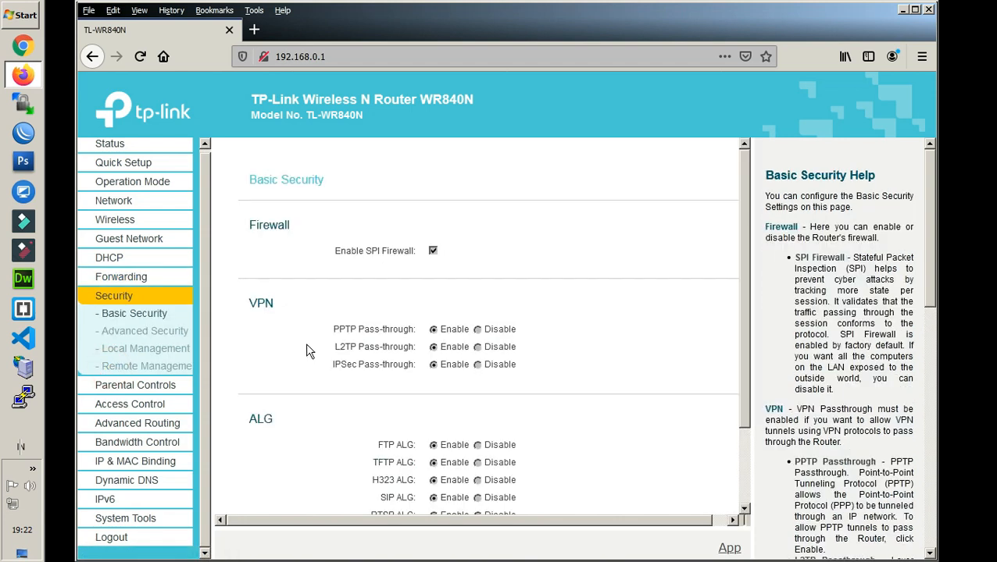
{"action": "scroll", "coordinate": [269, 334], "scroll_direction": "down", "scroll_amount": 1}
{"action": "scroll", "coordinate": [214, 342], "scroll_direction": "down", "scroll_amount": 1}
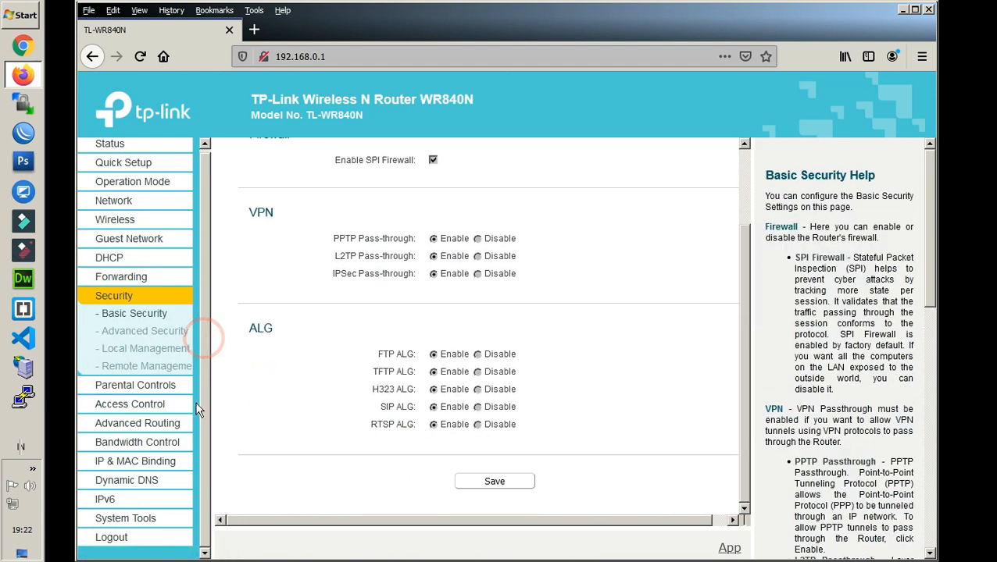
- Set the Remote Management IP to 255.255.255.255 and save the remote management settings
{"action": "left_click", "coordinate": [160, 372]}
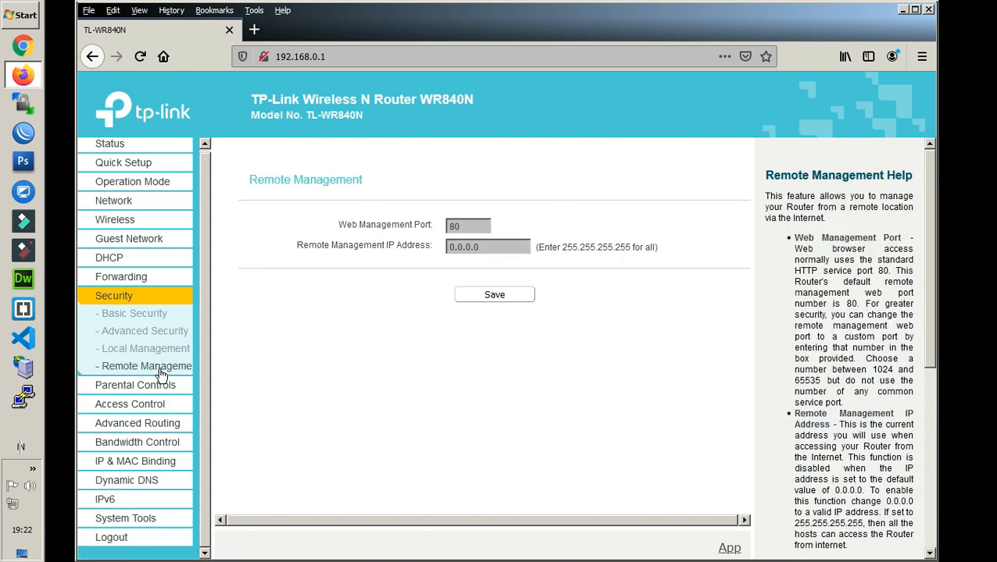
{"action": "left_click_drag", "start_coordinate": [495, 246], "coordinate": [444, 249]}
{"action": "left_click_drag", "start_coordinate": [563, 249], "coordinate": [625, 252]}
{"action": "triple_click", "coordinate": [501, 249]}
{"action": "type", "text": "255.255.255.255"}
{"action": "left_click", "coordinate": [469, 224]}
{"action": "left_click", "coordinate": [497, 301]}
{"action": "left_click", "coordinate": [146, 335]}
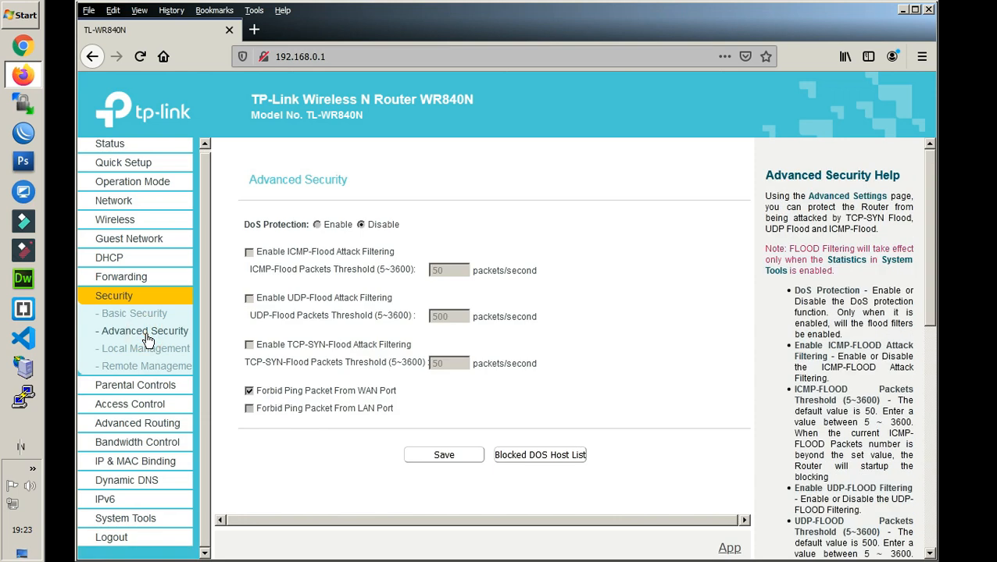
- Untick Forbid Ping Packet From WAN Port and save the Advanced Security settings
{"action": "left_click", "coordinate": [250, 393]}
{"action": "left_click", "coordinate": [444, 457]}
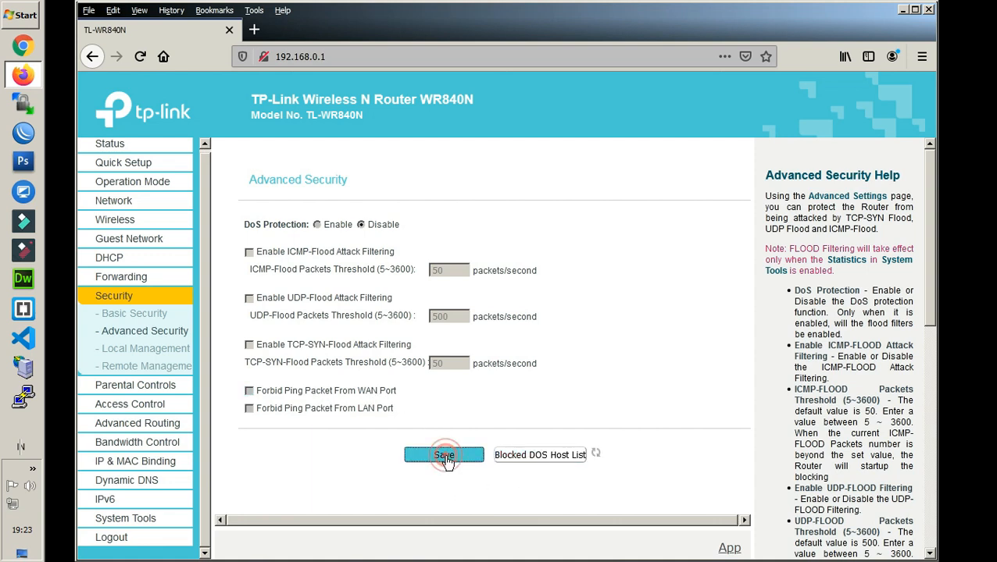
{"action": "left_click", "coordinate": [149, 351]}
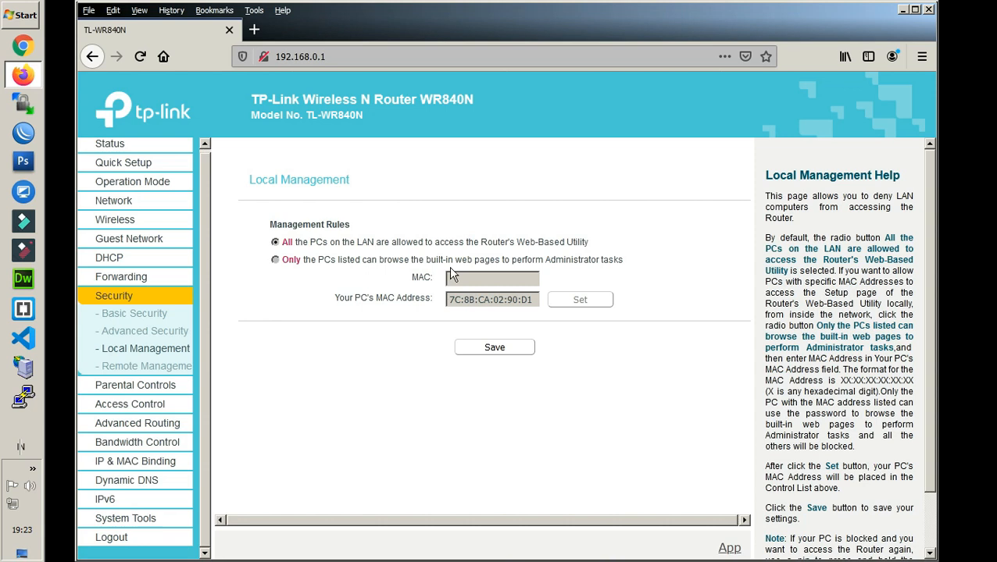
- Browse the Basic Security, Parental Controls and Advanced Routing static route pages
{"action": "left_click", "coordinate": [127, 315]}
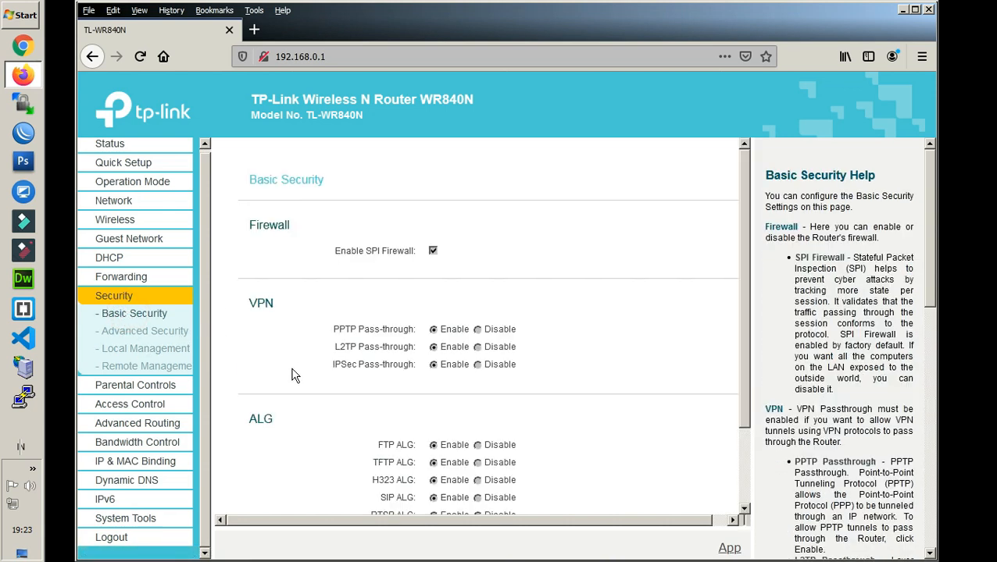
{"action": "left_click_drag", "start_coordinate": [198, 395], "coordinate": [182, 396]}
{"action": "left_click", "coordinate": [159, 387]}
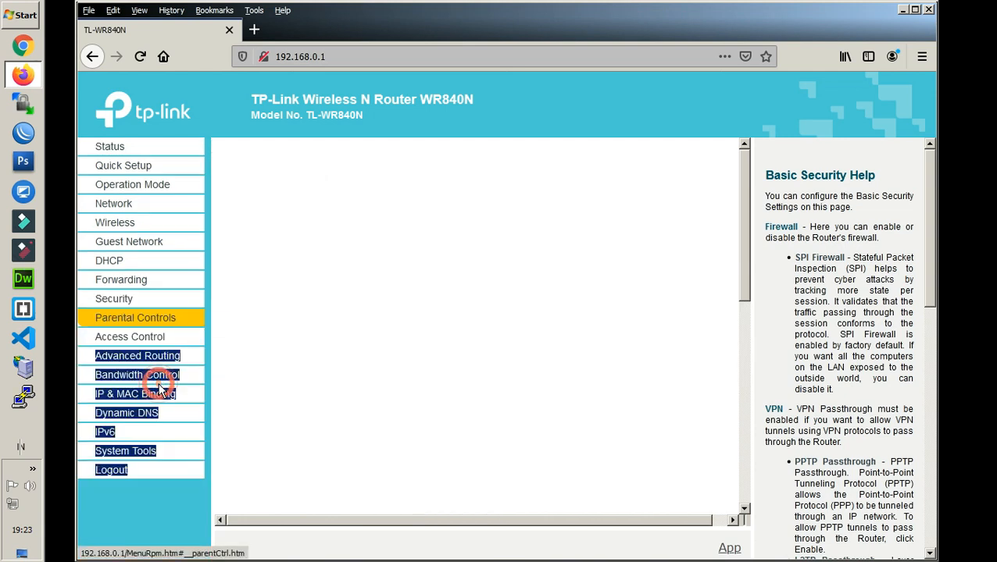
{"action": "scroll", "coordinate": [528, 340], "scroll_direction": "down", "scroll_amount": 3}
{"action": "scroll", "coordinate": [547, 313], "scroll_direction": "up", "scroll_amount": 3}
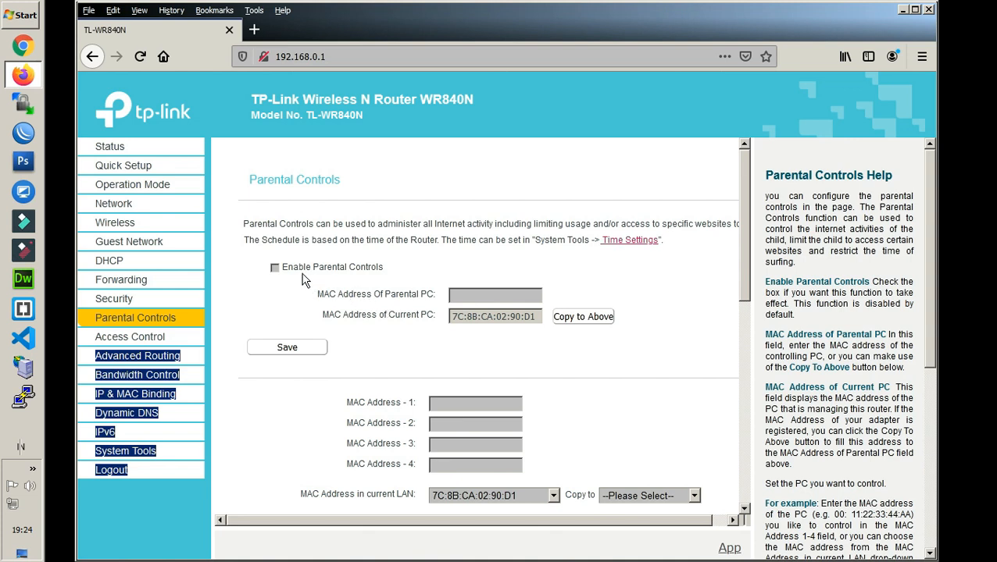
{"action": "left_click", "coordinate": [286, 290]}
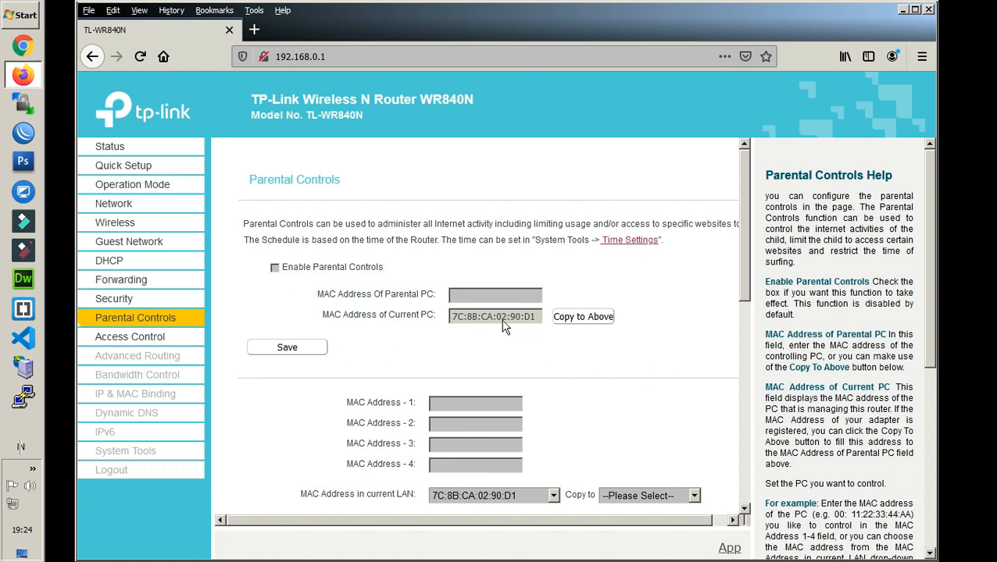
{"action": "left_click", "coordinate": [131, 362]}
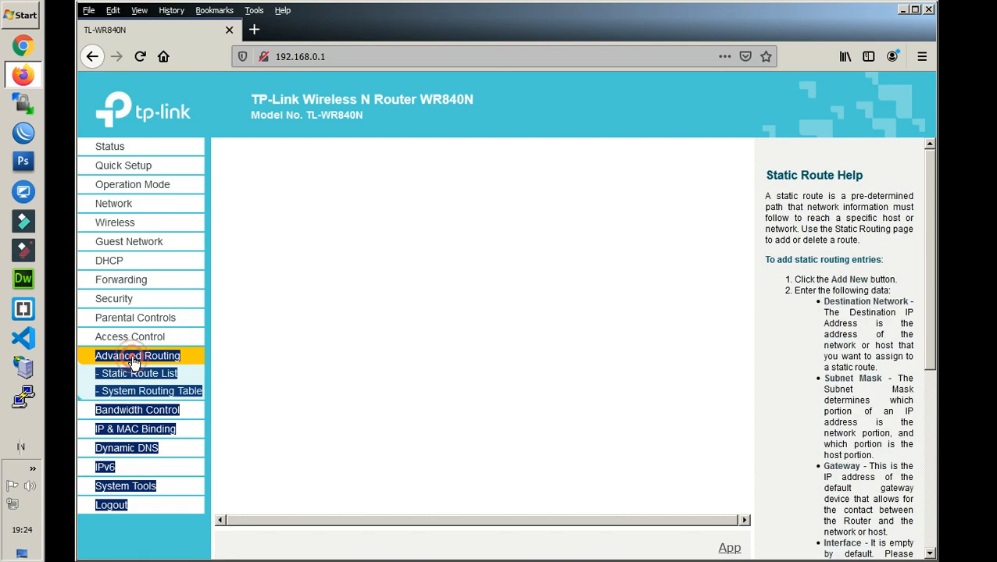
{"action": "left_click", "coordinate": [319, 368]}
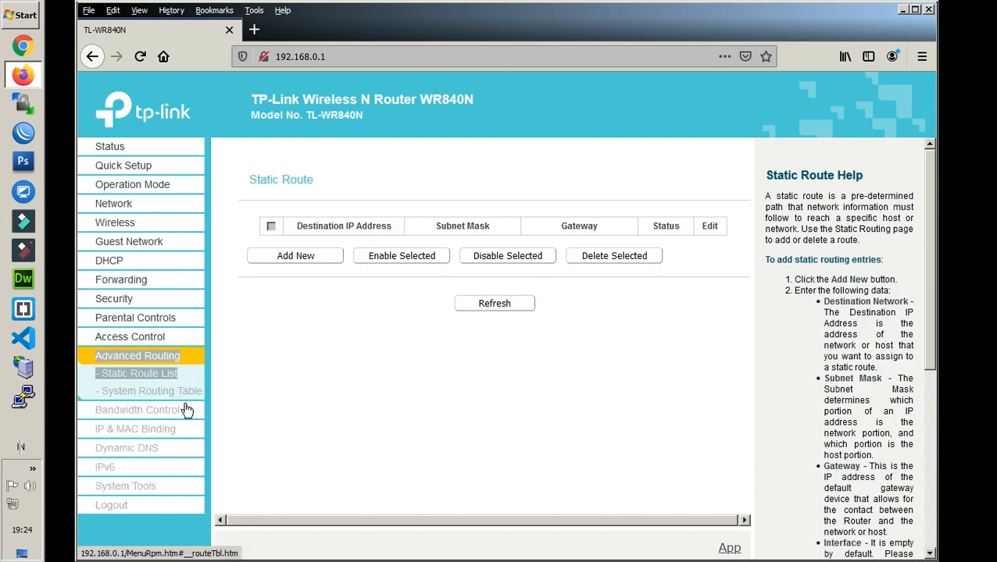
- View Bandwidth Control, ticking Enable Bandwidth Control and selecting the egress bandwidth field
{"action": "left_click", "coordinate": [154, 411]}
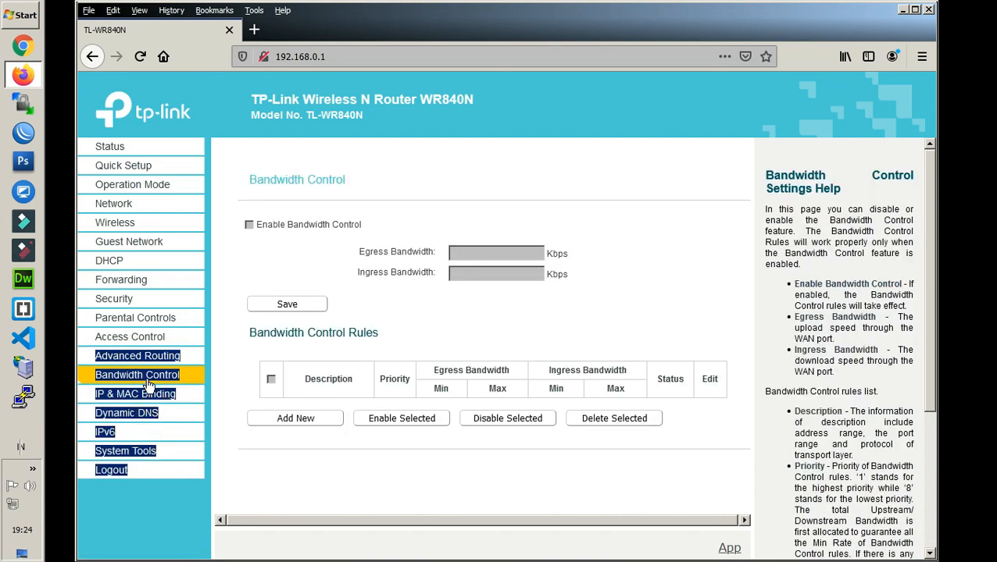
{"action": "left_click", "coordinate": [358, 461]}
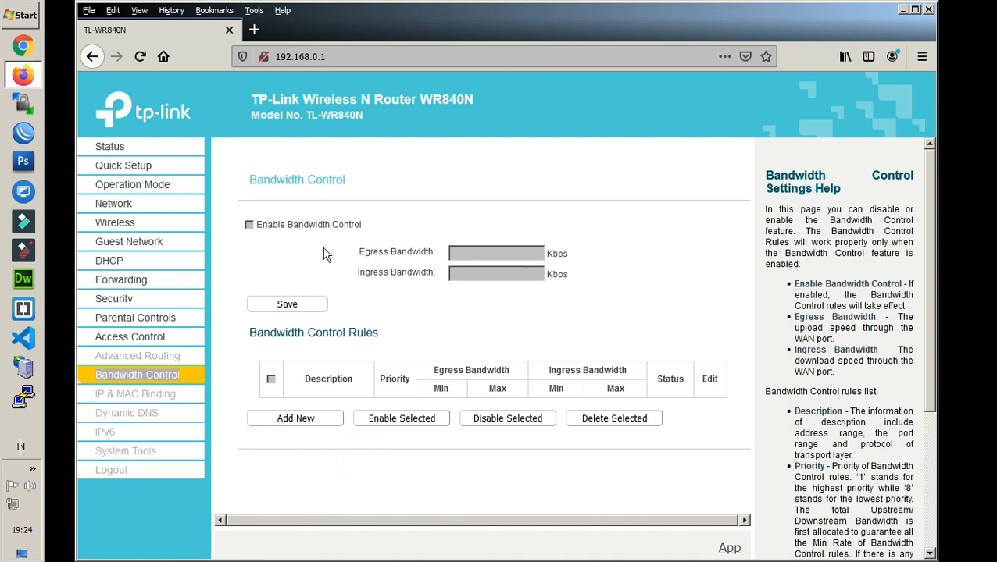
{"action": "left_click", "coordinate": [267, 225]}
{"action": "left_click", "coordinate": [249, 224]}
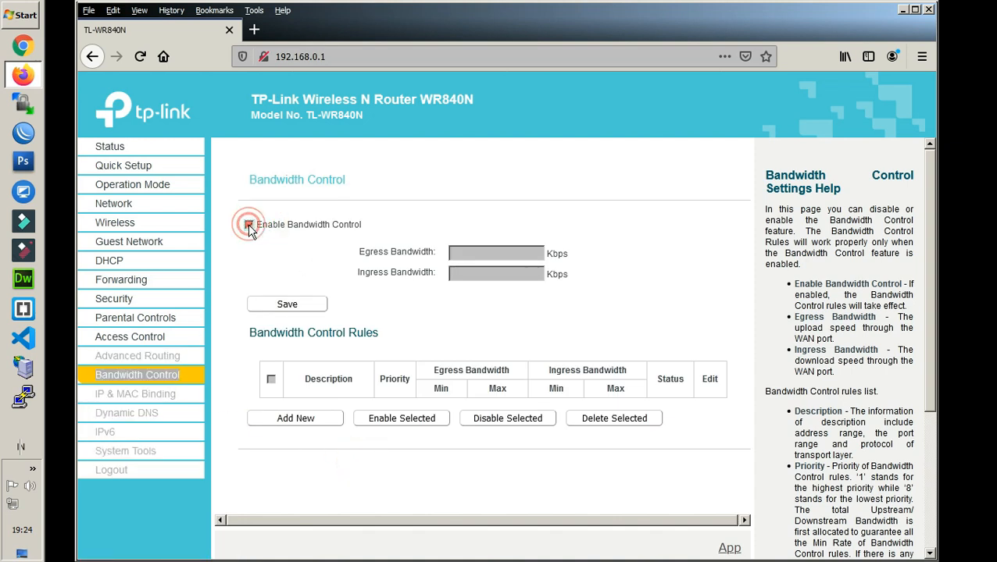
{"action": "left_click", "coordinate": [487, 257]}
- Look through IP & MAC Binding, System Time and admin Password pages, ending on Status
{"action": "left_click", "coordinate": [122, 396]}
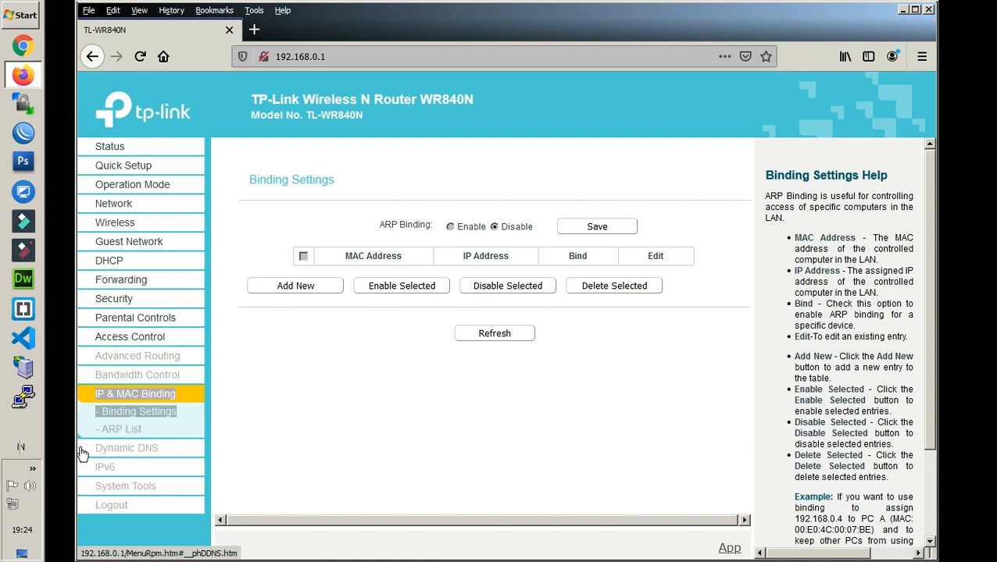
{"action": "left_click", "coordinate": [125, 494]}
{"action": "scroll", "coordinate": [204, 450], "scroll_direction": "down", "scroll_amount": 2}
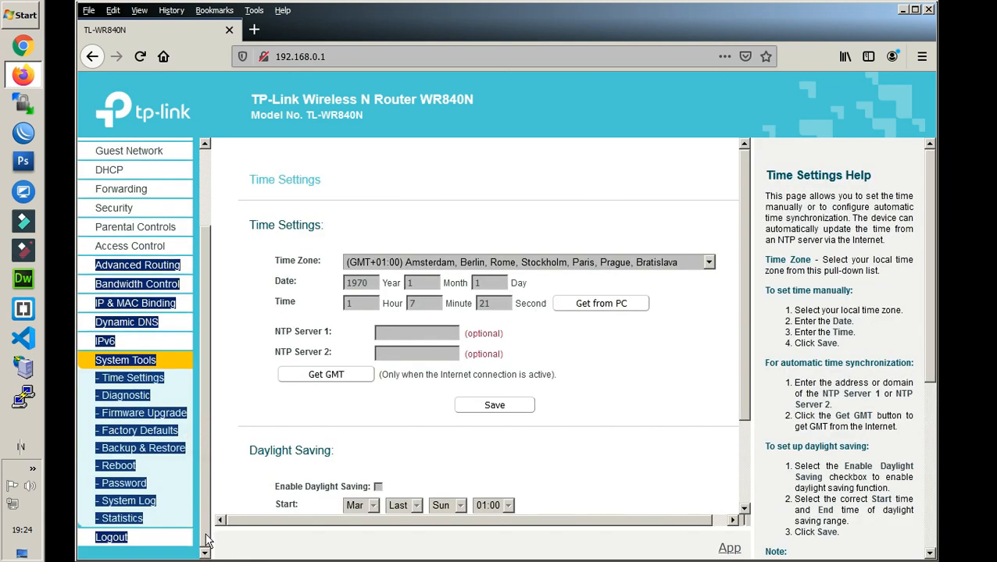
{"action": "left_click", "coordinate": [187, 488]}
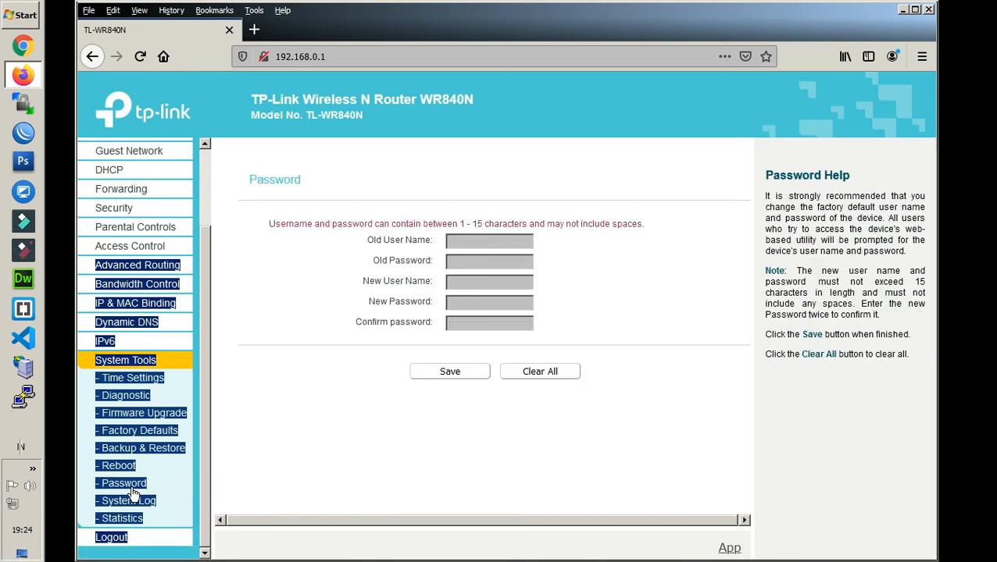
{"action": "left_click", "coordinate": [263, 469]}
{"action": "left_click", "coordinate": [113, 487]}
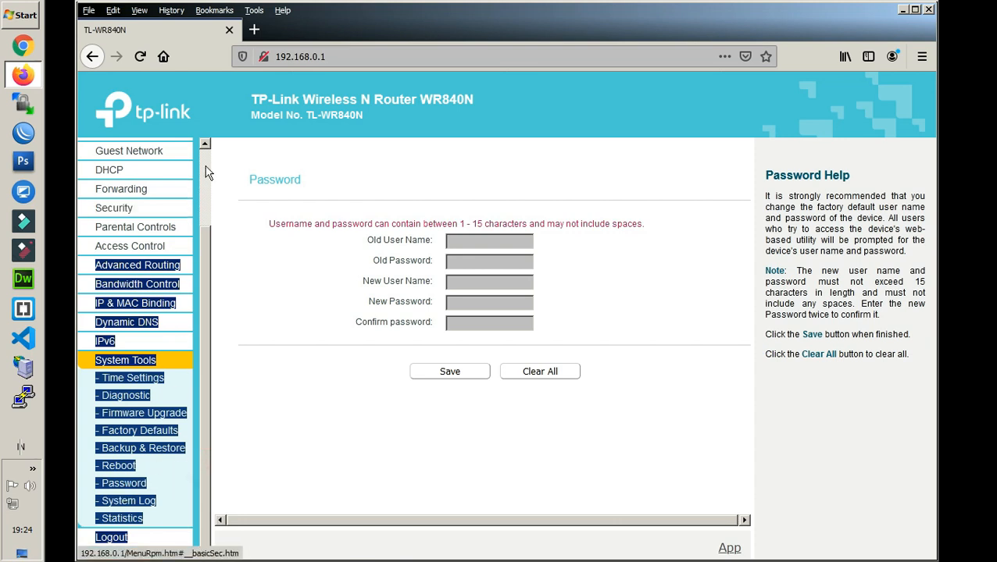
{"action": "left_click_drag", "start_coordinate": [205, 299], "coordinate": [208, 161]}
{"action": "left_click", "coordinate": [122, 152]}
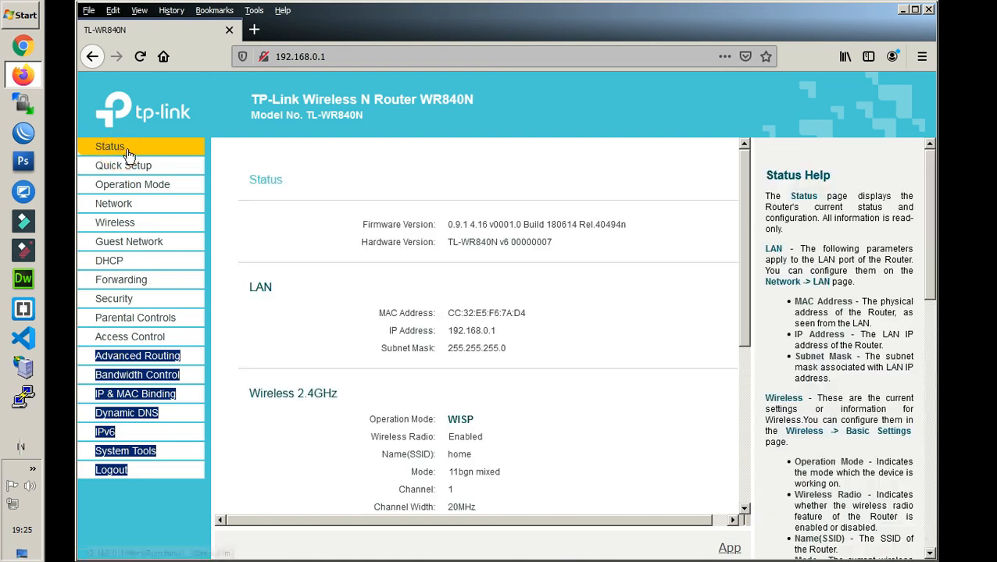
{"action": "scroll", "coordinate": [618, 435], "scroll_direction": "down", "scroll_amount": 1}
{"action": "scroll", "coordinate": [617, 435], "scroll_direction": "down", "scroll_amount": 4}
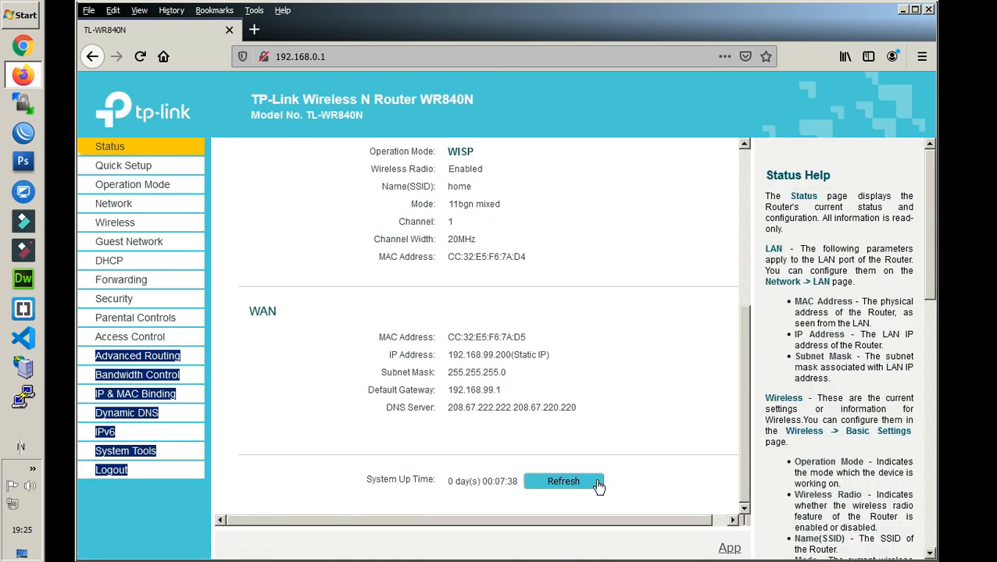
{"action": "left_click", "coordinate": [586, 482]}
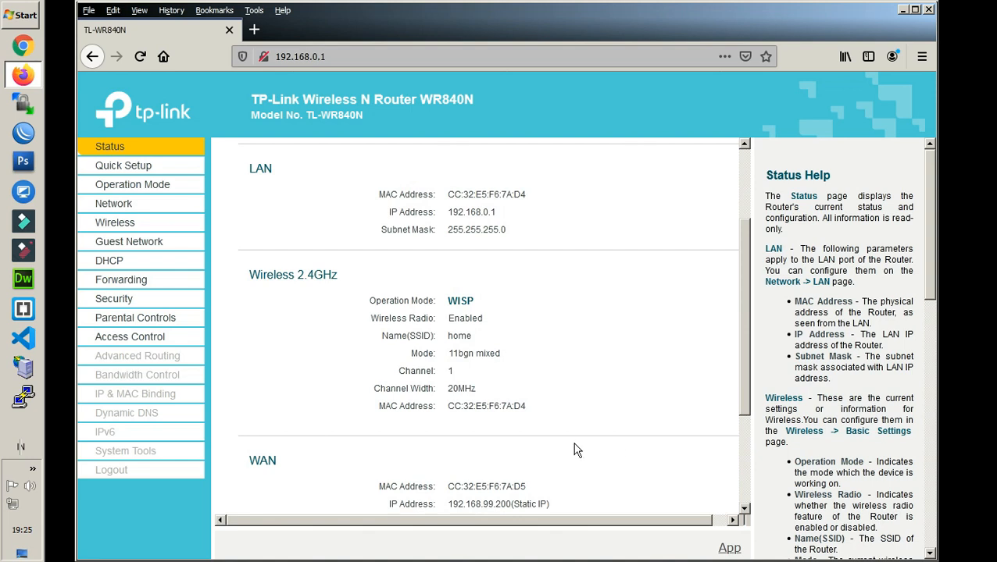
{"action": "scroll", "coordinate": [569, 407], "scroll_direction": "down", "scroll_amount": 3}
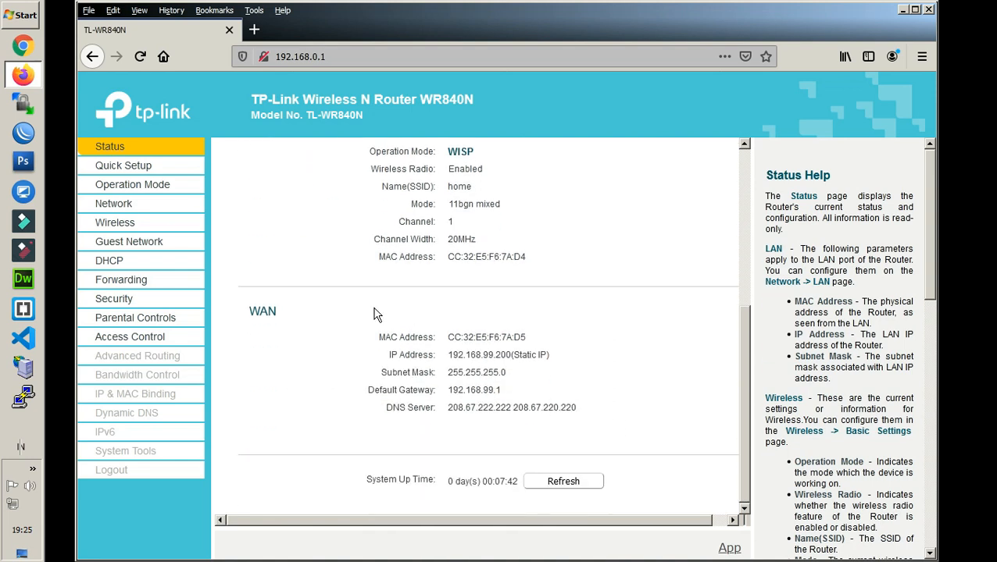
{"action": "left_click", "coordinate": [123, 210]}
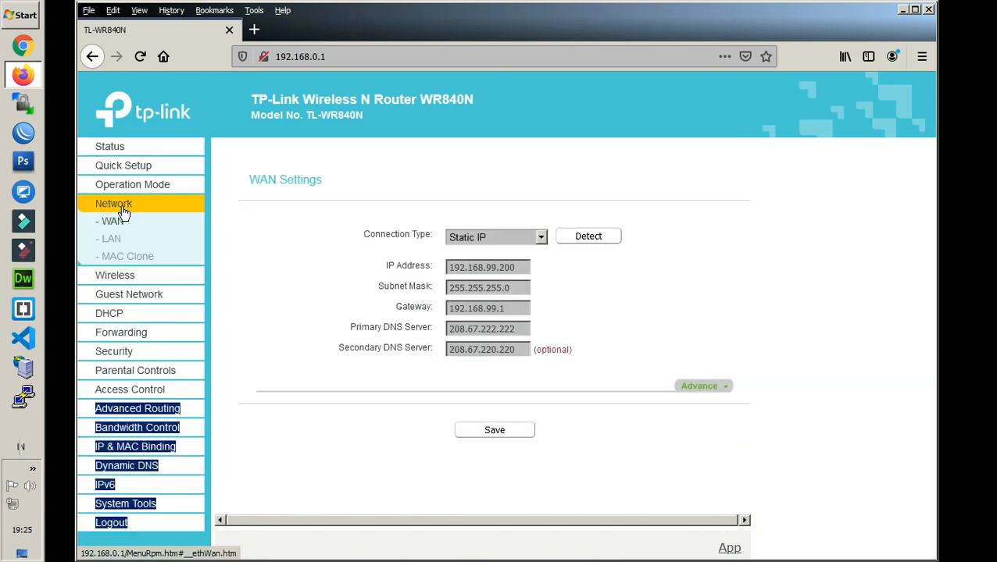
{"action": "left_click", "coordinate": [118, 276]}
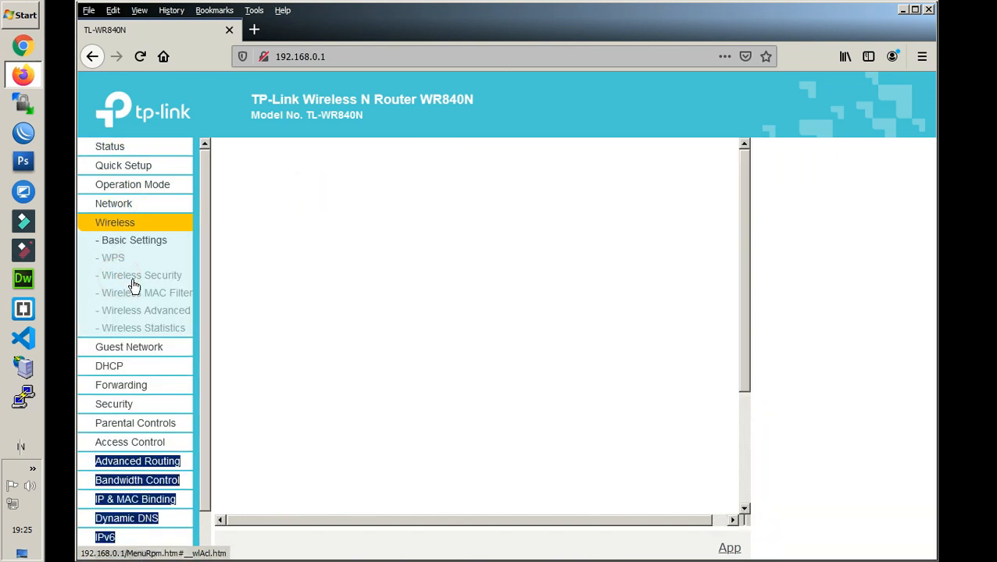
{"action": "left_click", "coordinate": [117, 204]}
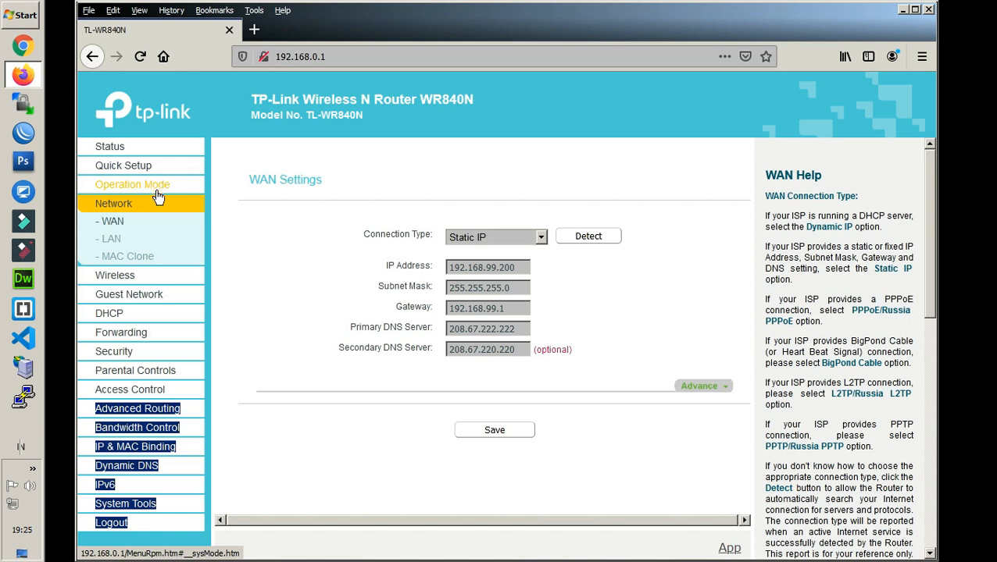
{"action": "left_click", "coordinate": [117, 225]}
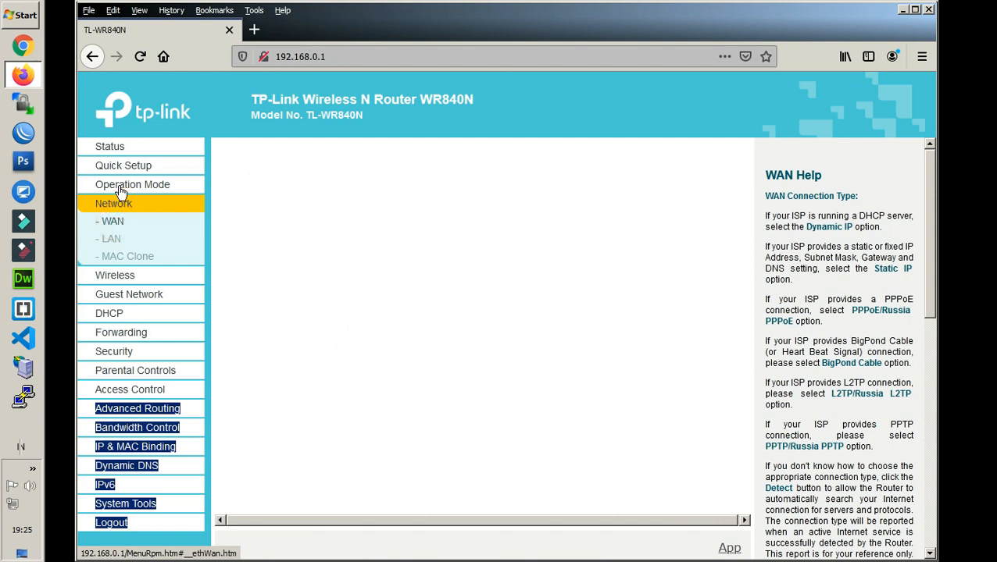
{"action": "left_click", "coordinate": [111, 148]}
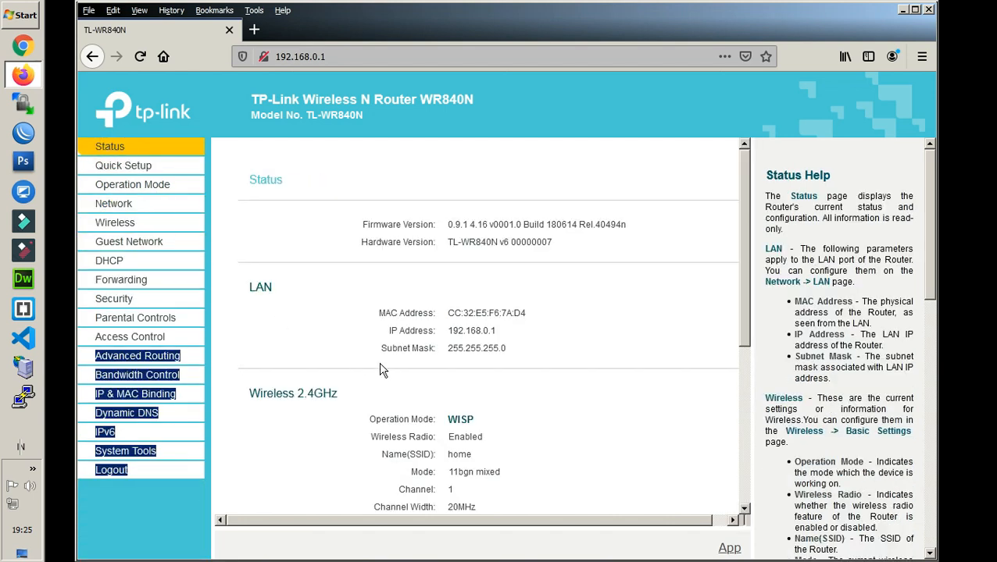
{"action": "scroll", "coordinate": [522, 349], "scroll_direction": "down", "scroll_amount": 3}
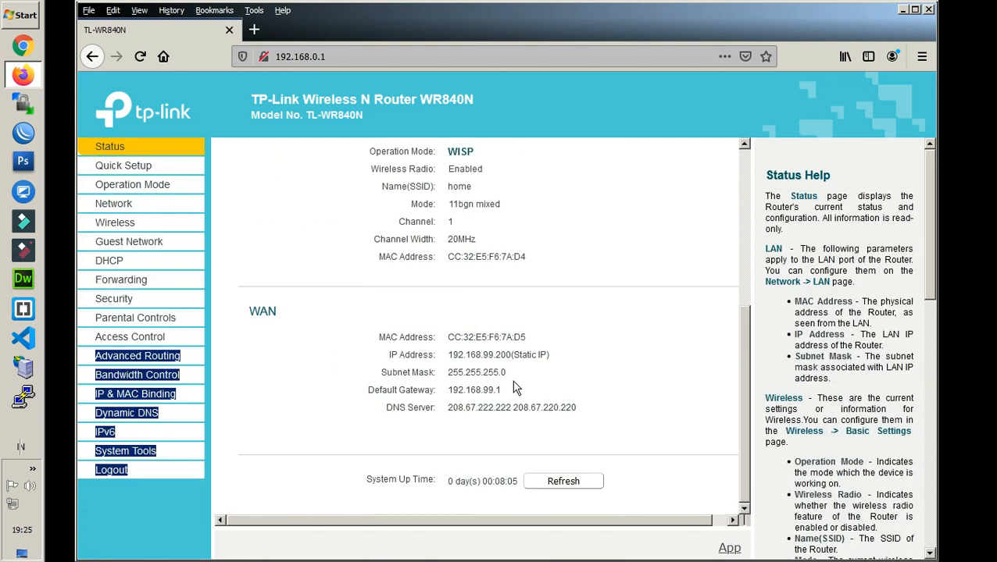
{"action": "scroll", "coordinate": [539, 441], "scroll_direction": "up", "scroll_amount": 3}
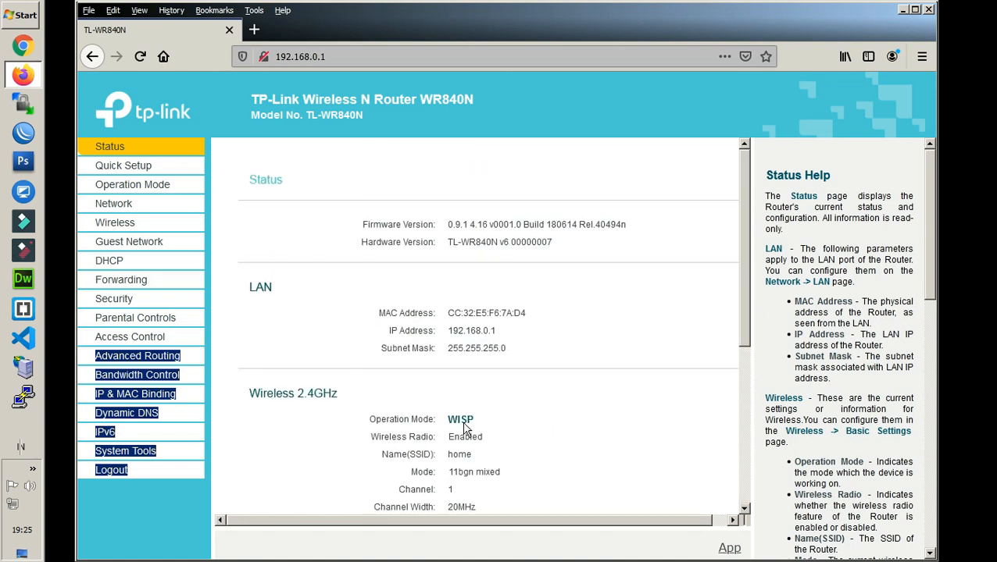
{"action": "scroll", "coordinate": [515, 426], "scroll_direction": "down", "scroll_amount": 3}
{"action": "scroll", "coordinate": [469, 273], "scroll_direction": "up", "scroll_amount": 3}
{"action": "scroll", "coordinate": [469, 361], "scroll_direction": "down", "scroll_amount": 2}
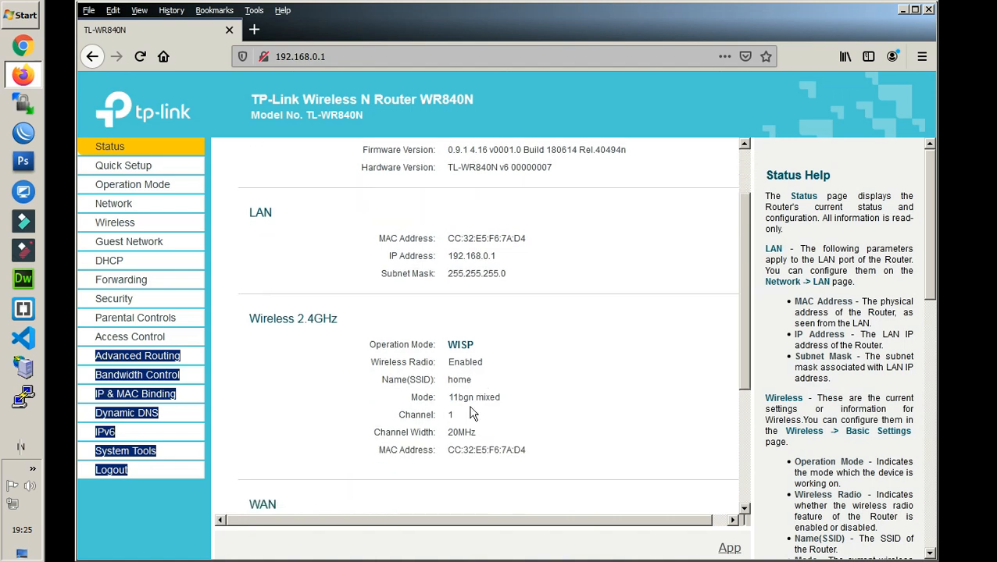
{"action": "scroll", "coordinate": [472, 414], "scroll_direction": "down", "scroll_amount": 4}
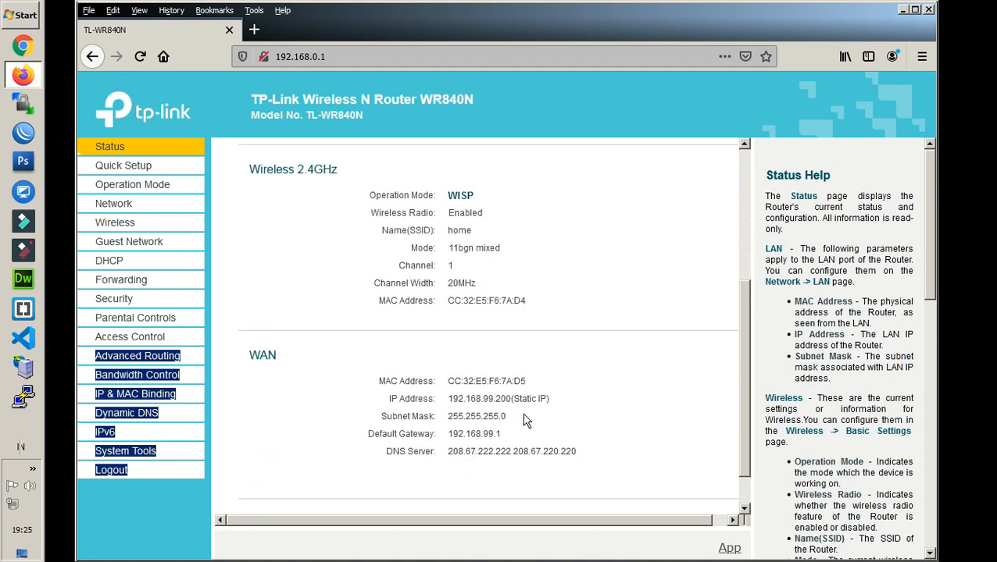
{"action": "left_click", "coordinate": [283, 379]}
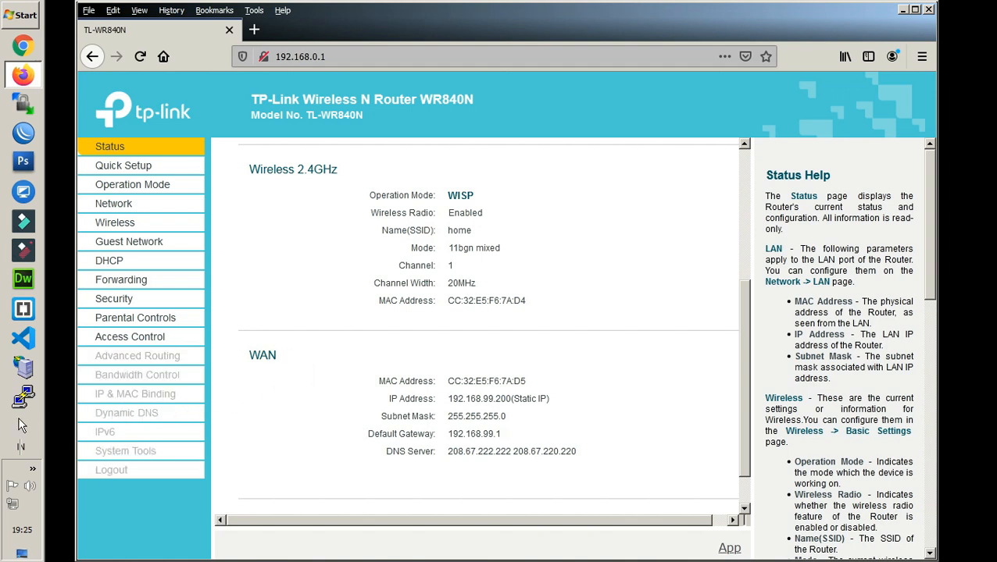
- Set Local Area Connection 2 IPv4 to obtain IP and DNS automatically, then view its Status details
{"action": "right_click", "coordinate": [11, 507]}
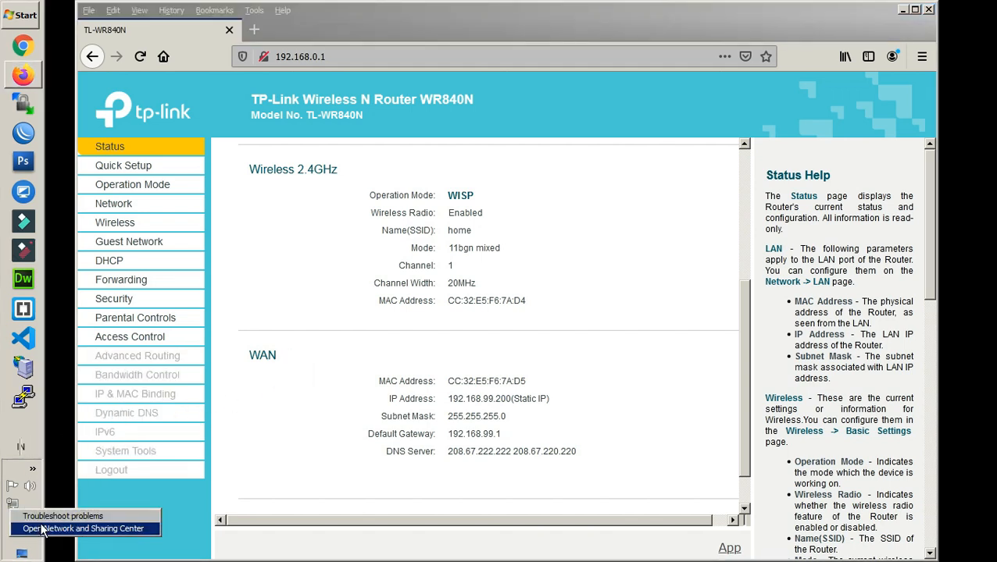
{"action": "left_click", "coordinate": [31, 528]}
{"action": "left_click", "coordinate": [324, 139]}
{"action": "right_click", "coordinate": [341, 150]}
{"action": "left_click", "coordinate": [362, 258]}
{"action": "double_click", "coordinate": [386, 283]}
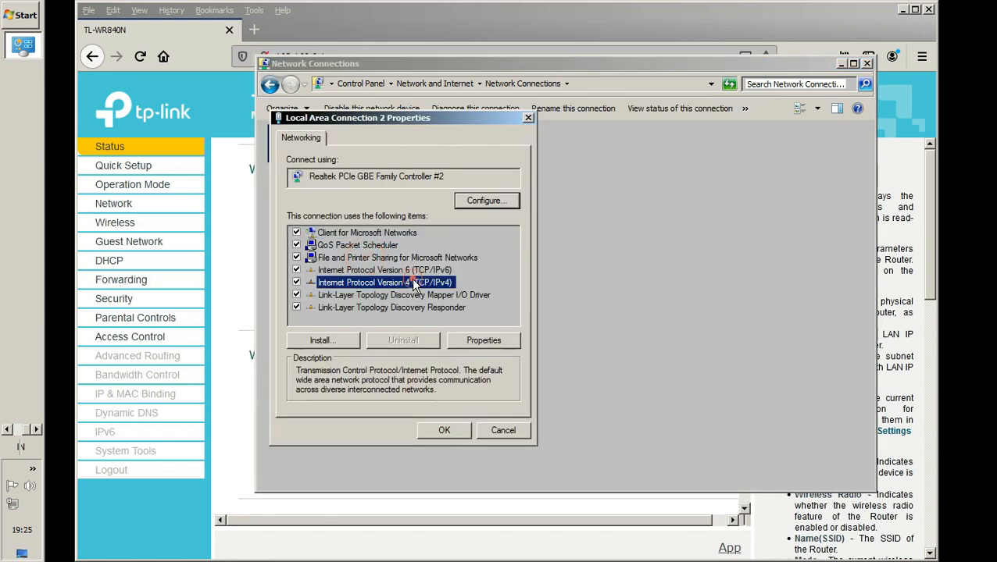
{"action": "left_click", "coordinate": [430, 254]}
{"action": "left_click", "coordinate": [394, 352]}
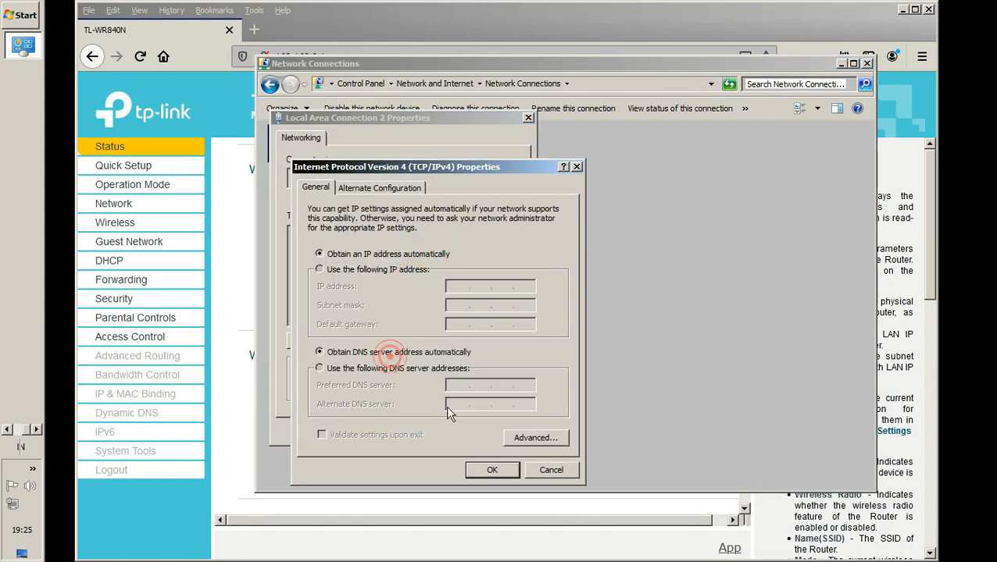
{"action": "left_click", "coordinate": [492, 470]}
{"action": "left_click", "coordinate": [452, 432]}
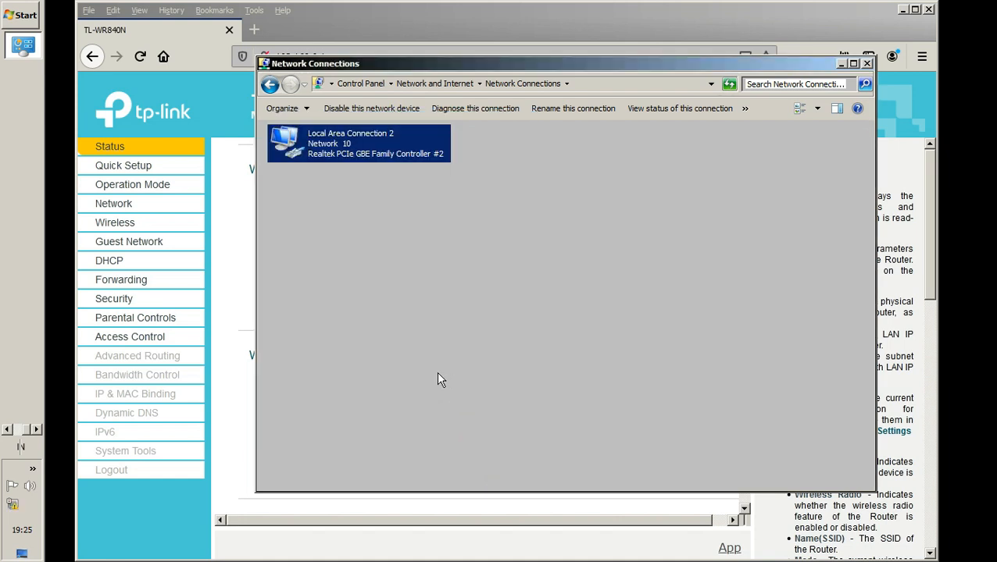
{"action": "double_click", "coordinate": [347, 155]}
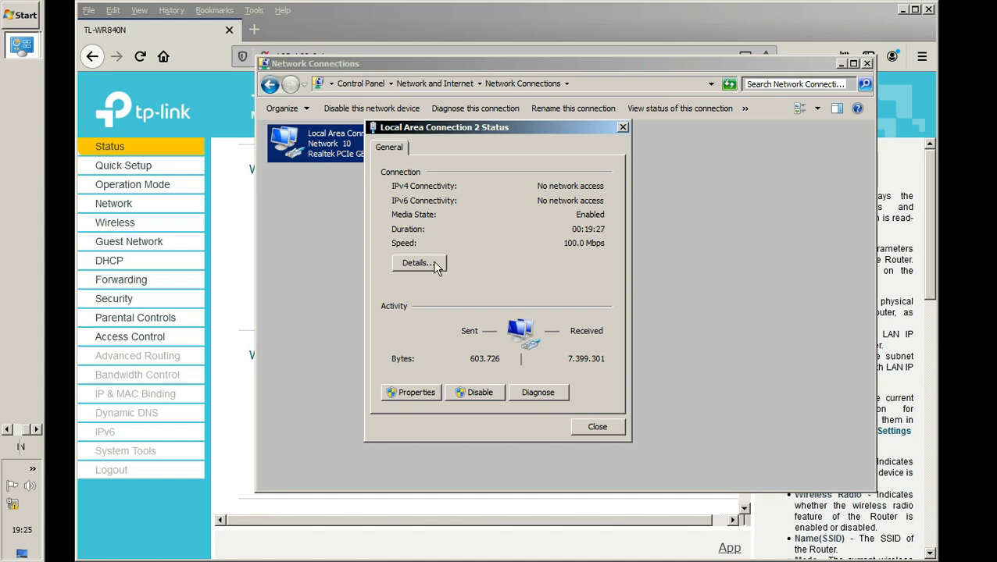
{"action": "left_click", "coordinate": [432, 261]}
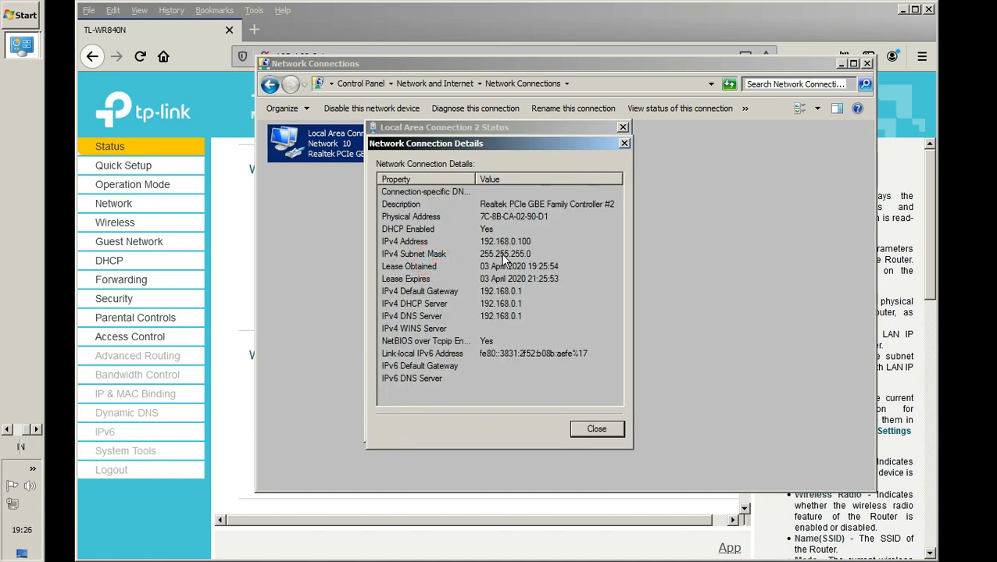
- Load YouTube in a new Firefox tab to confirm browsing works, then return to the router tab
{"action": "left_click", "coordinate": [253, 31]}
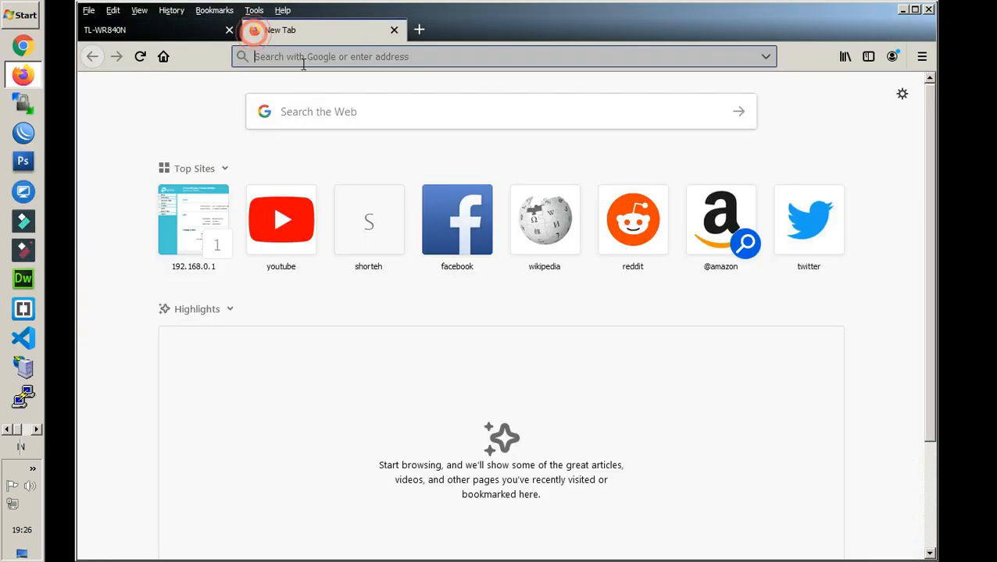
{"action": "left_click", "coordinate": [293, 227]}
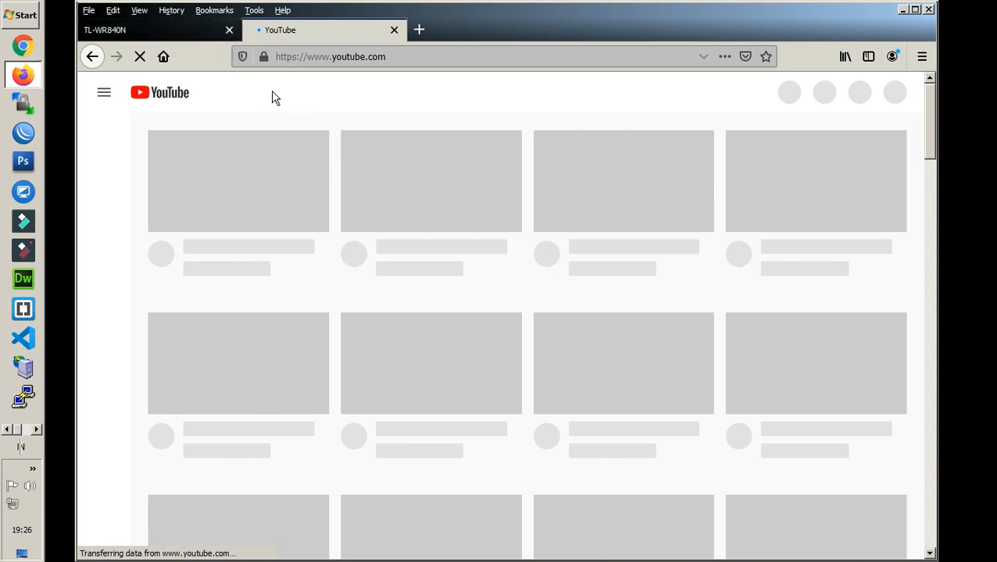
{"action": "left_click", "coordinate": [422, 52]}
{"action": "left_click", "coordinate": [423, 51]}
{"action": "type", "text": "\\"}
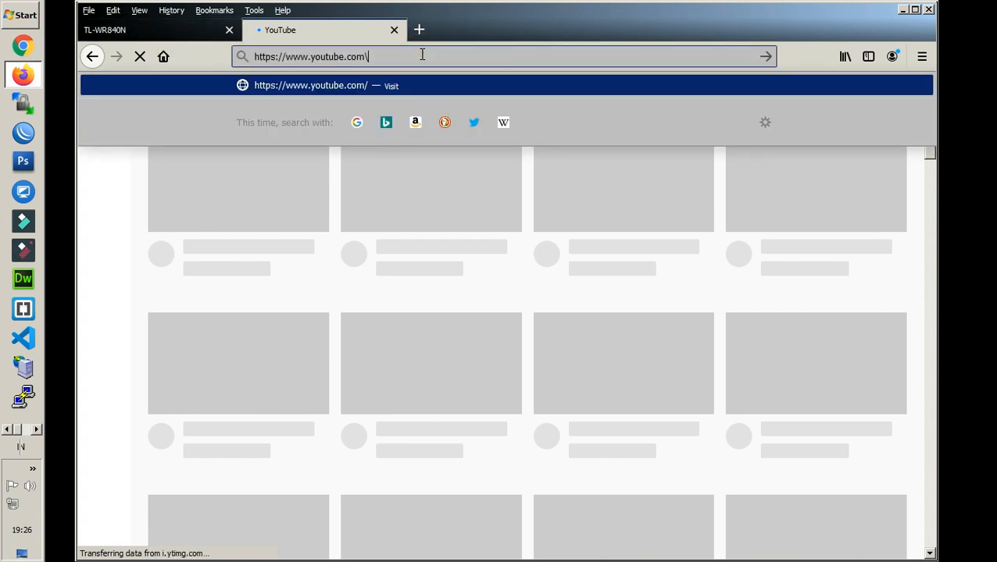
{"action": "key", "text": "BackSpace"}
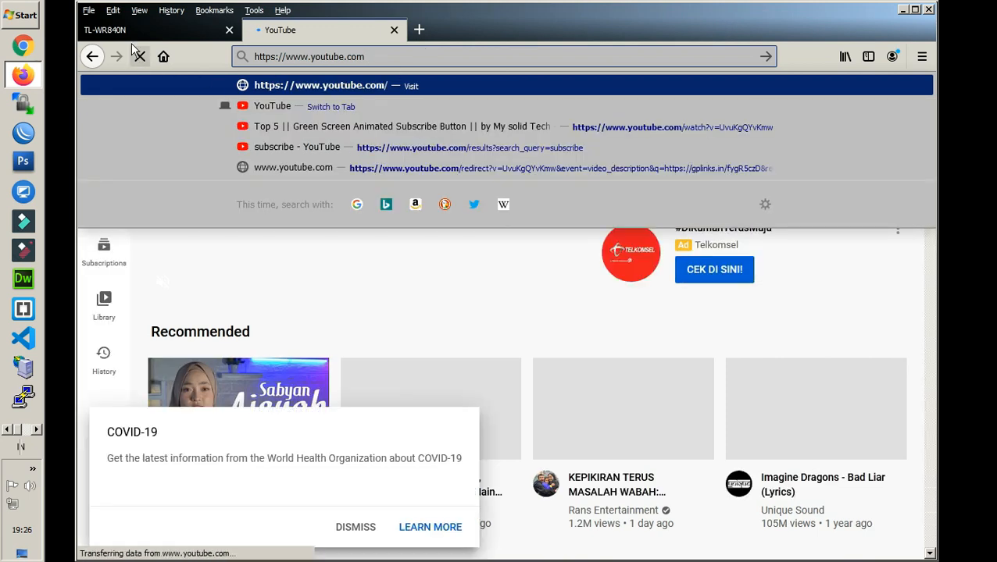
{"action": "left_click", "coordinate": [131, 29]}
{"action": "scroll", "coordinate": [364, 247], "scroll_direction": "up", "scroll_amount": 5}
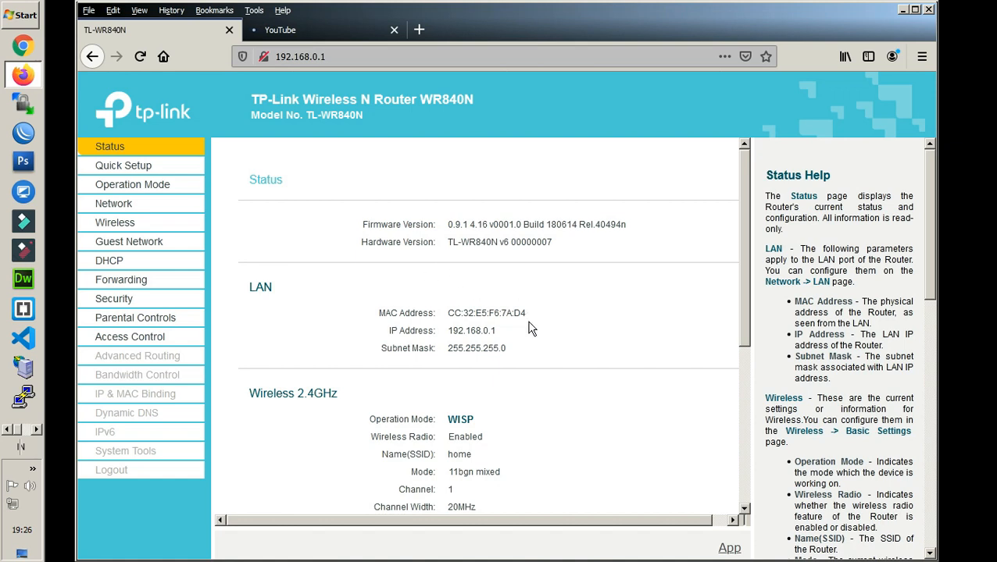
- Review the WISP and Static IP 192.168.99.200 WAN status, then log out and confirm
{"action": "scroll", "coordinate": [531, 325], "scroll_direction": "down", "scroll_amount": 5}
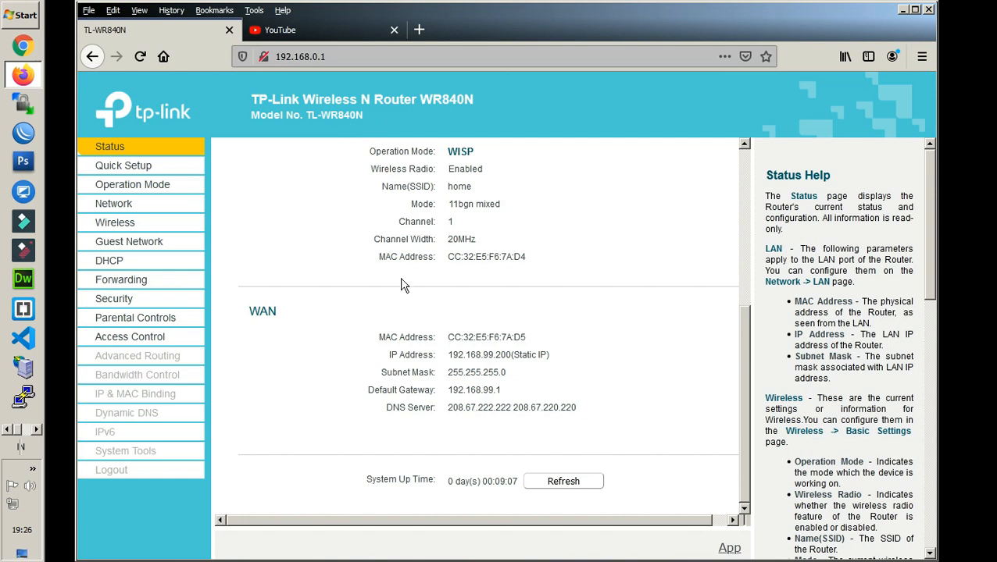
{"action": "scroll", "coordinate": [767, 446], "scroll_direction": "down", "scroll_amount": 8}
{"action": "left_click_drag", "start_coordinate": [745, 440], "coordinate": [733, 280]}
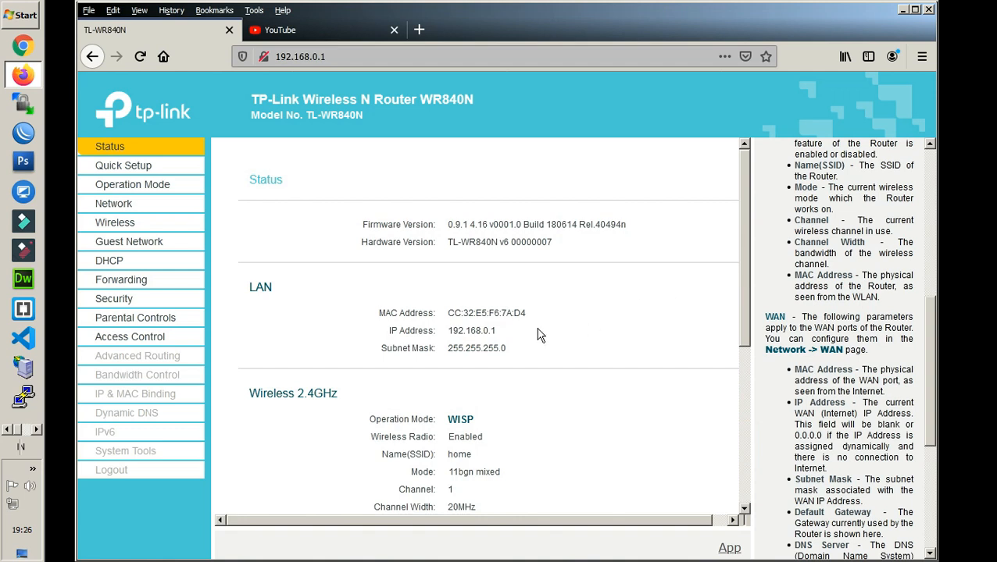
{"action": "scroll", "coordinate": [746, 457], "scroll_direction": "down", "scroll_amount": 5}
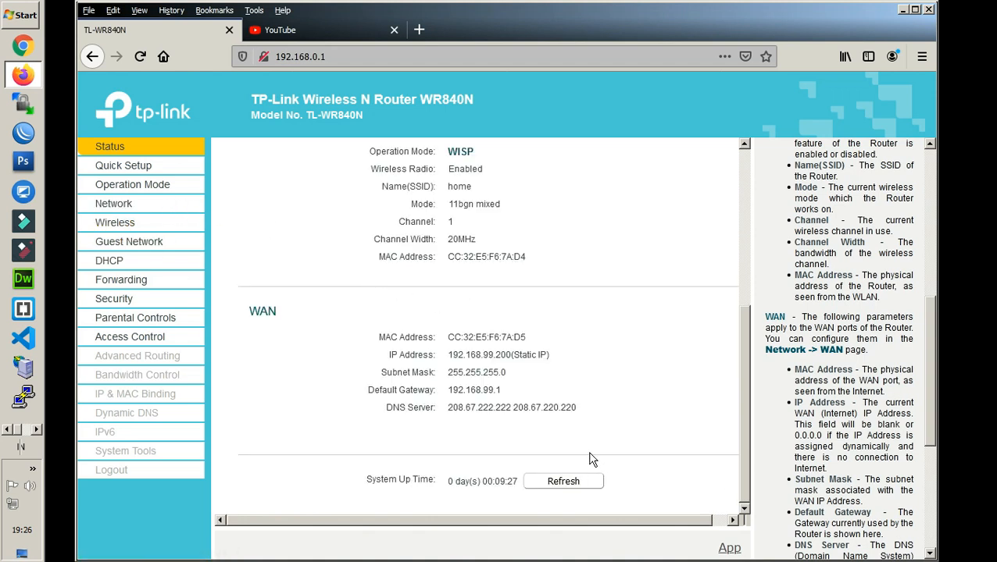
{"action": "left_click", "coordinate": [112, 472]}
{"action": "left_click", "coordinate": [481, 283]}
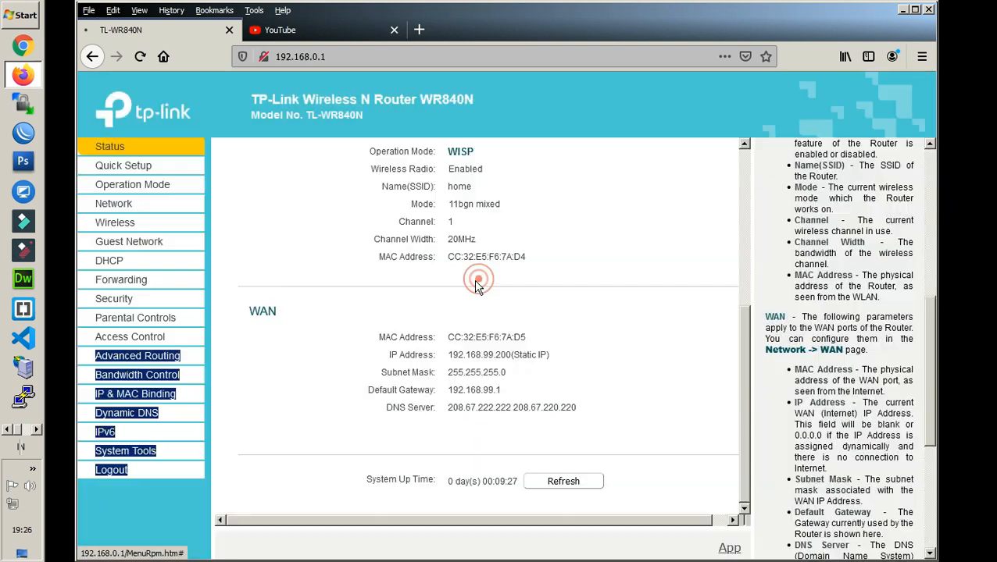